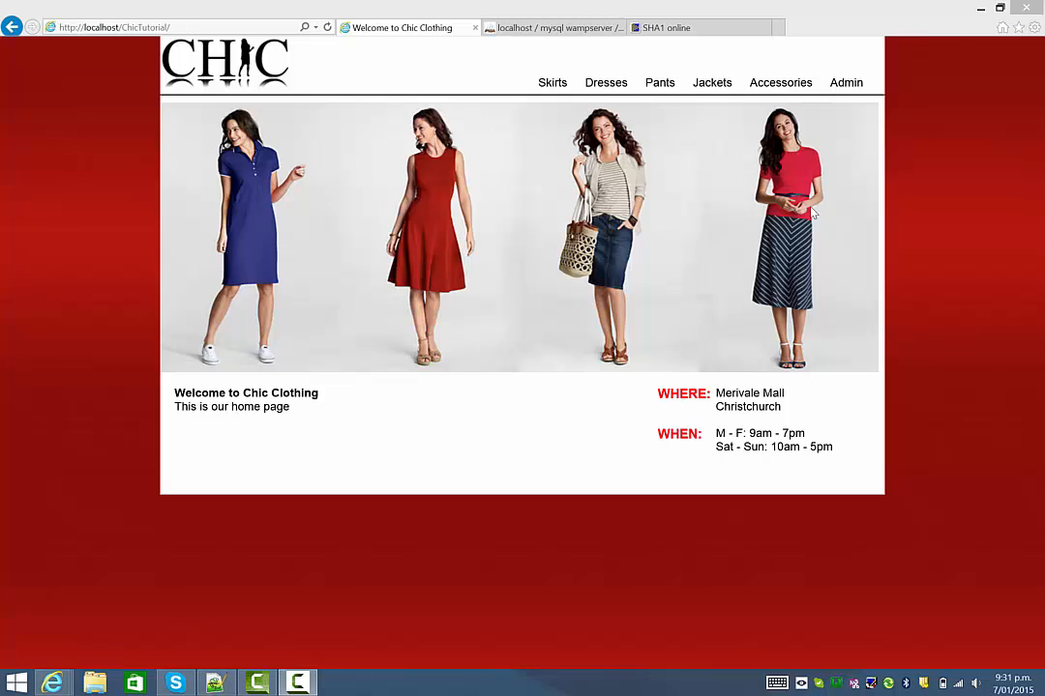
After checking the site's admin page, start a new 3-column table named user in phpMyAdmin.
{"action": "left_click", "coordinate": [847, 86]}
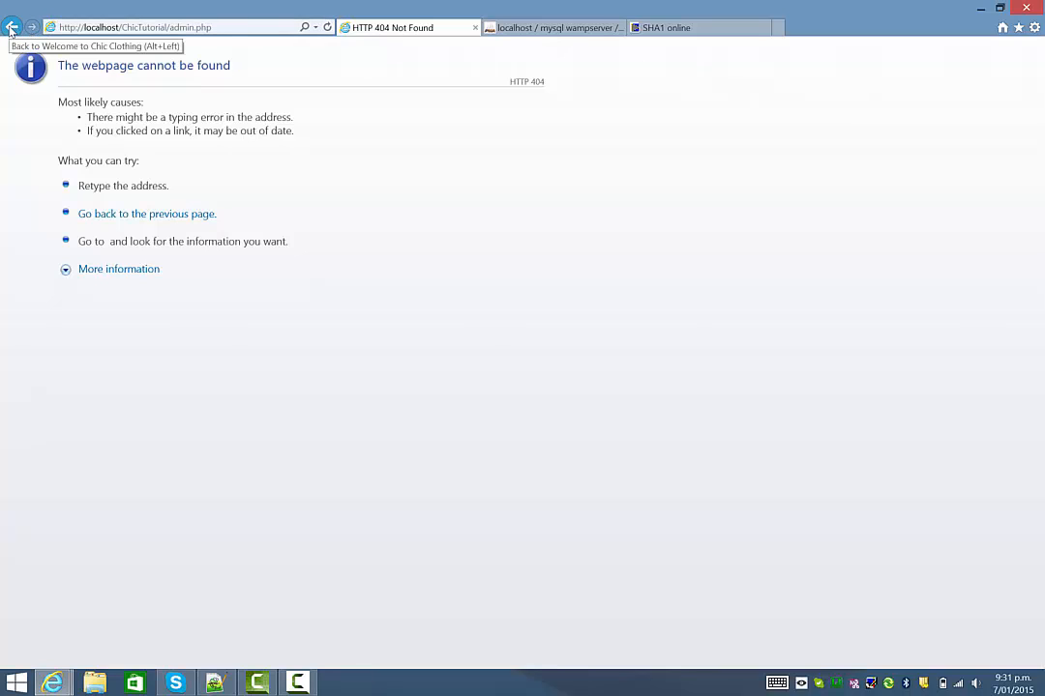
{"action": "left_click", "coordinate": [12, 29]}
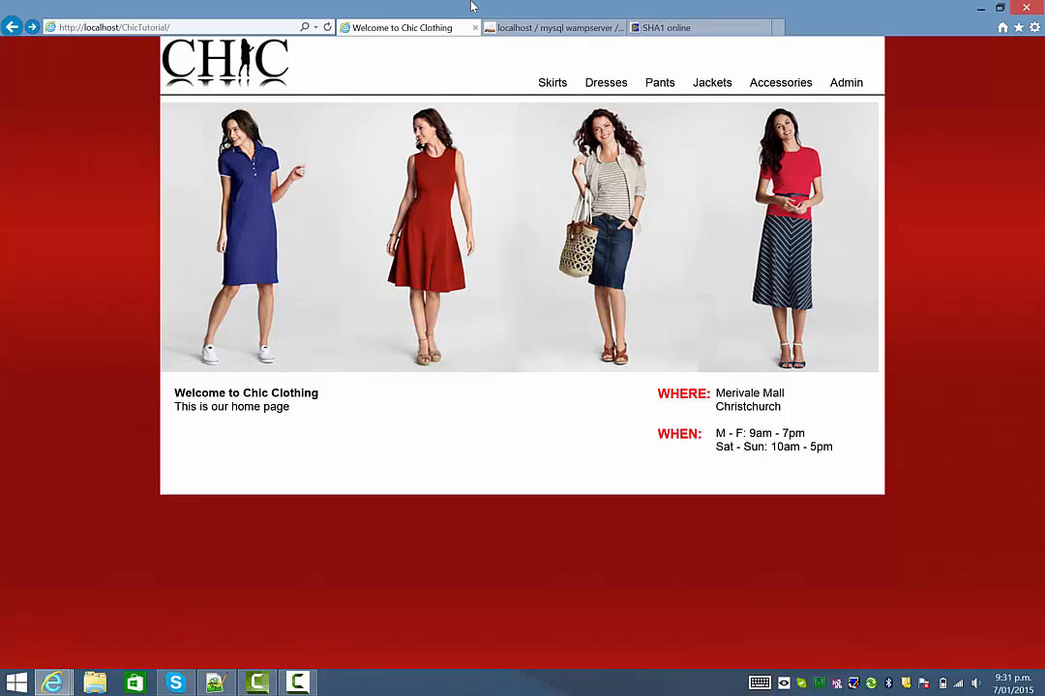
{"action": "left_click", "coordinate": [522, 27]}
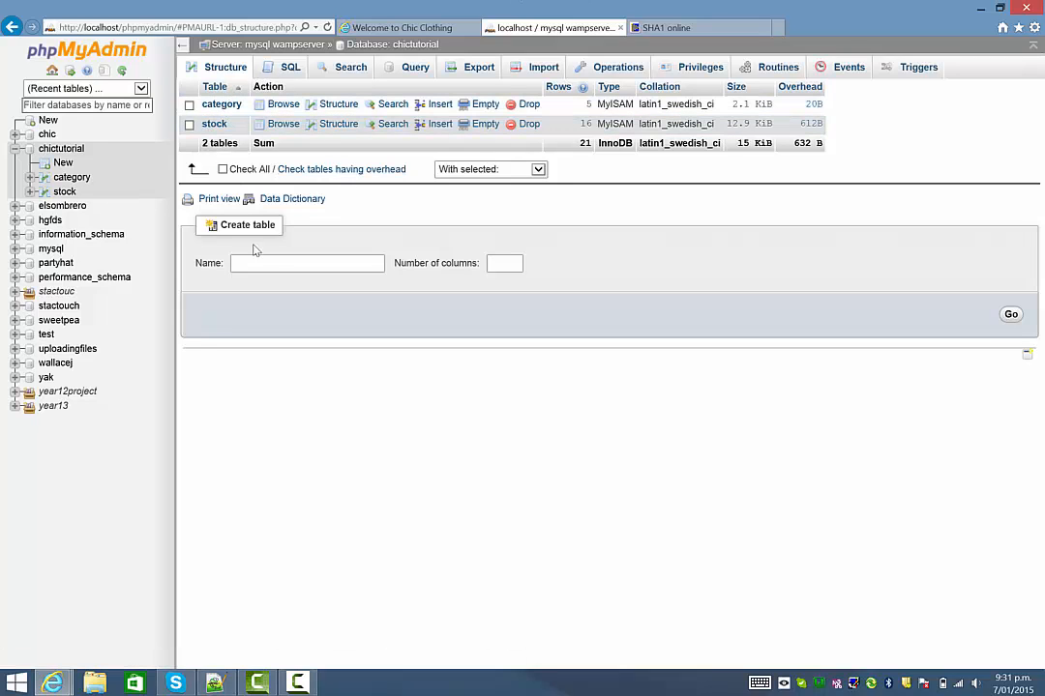
{"action": "left_click", "coordinate": [277, 263]}
{"action": "type", "text": "user"}
{"action": "left_click", "coordinate": [495, 261]}
{"action": "type", "text": "3"}
{"action": "left_click", "coordinate": [1009, 313]}
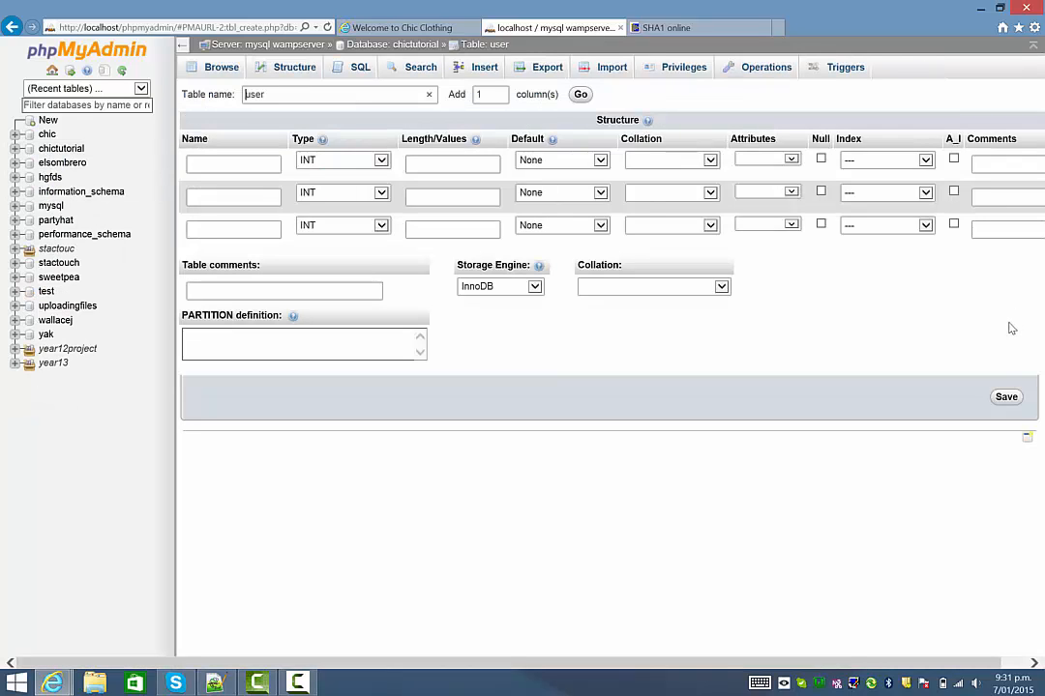
Define the first column userID with length 1, PRIMARY index and auto-increment.
{"action": "left_click", "coordinate": [251, 167]}
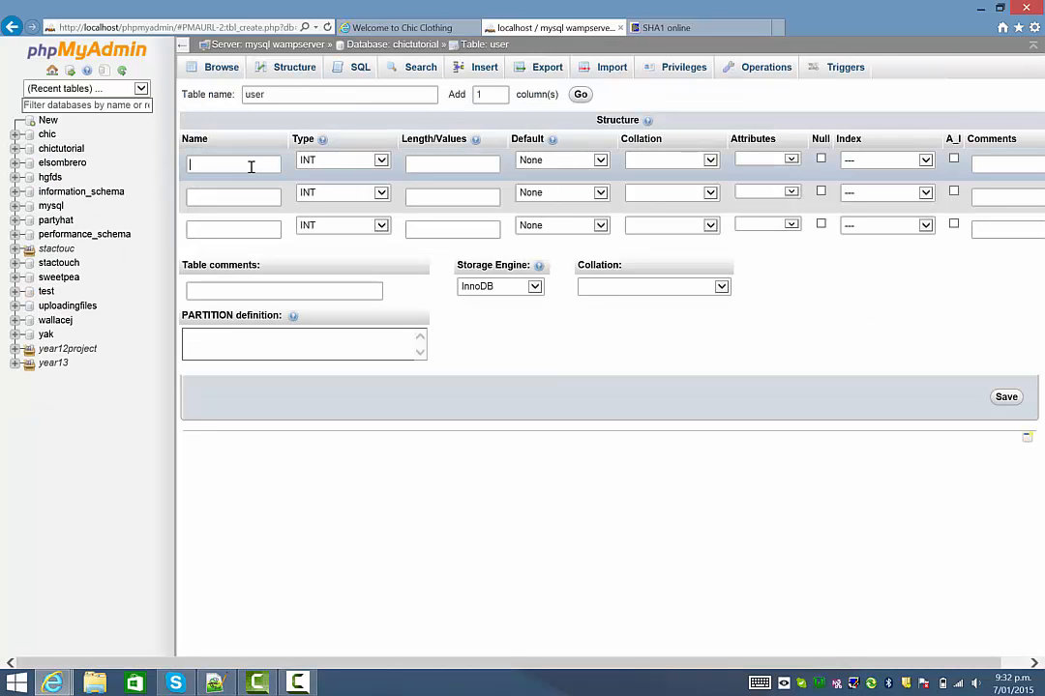
{"action": "type", "text": "userID"}
{"action": "left_click", "coordinate": [423, 165]}
{"action": "type", "text": "1"}
{"action": "left_click", "coordinate": [876, 159]}
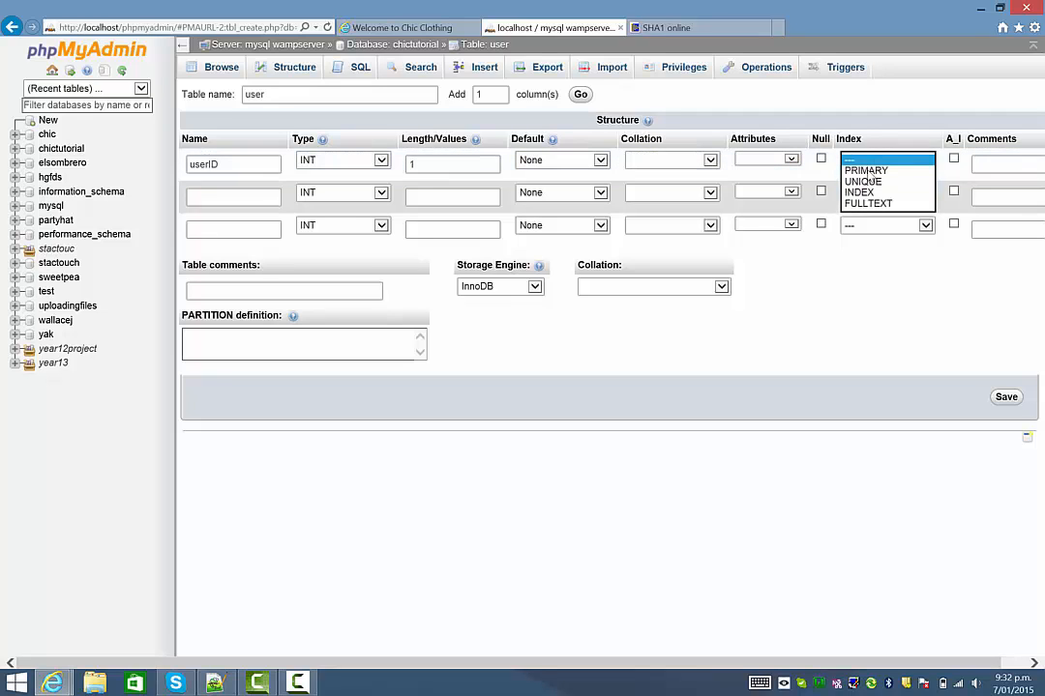
{"action": "left_click", "coordinate": [866, 172]}
{"action": "left_click", "coordinate": [954, 158]}
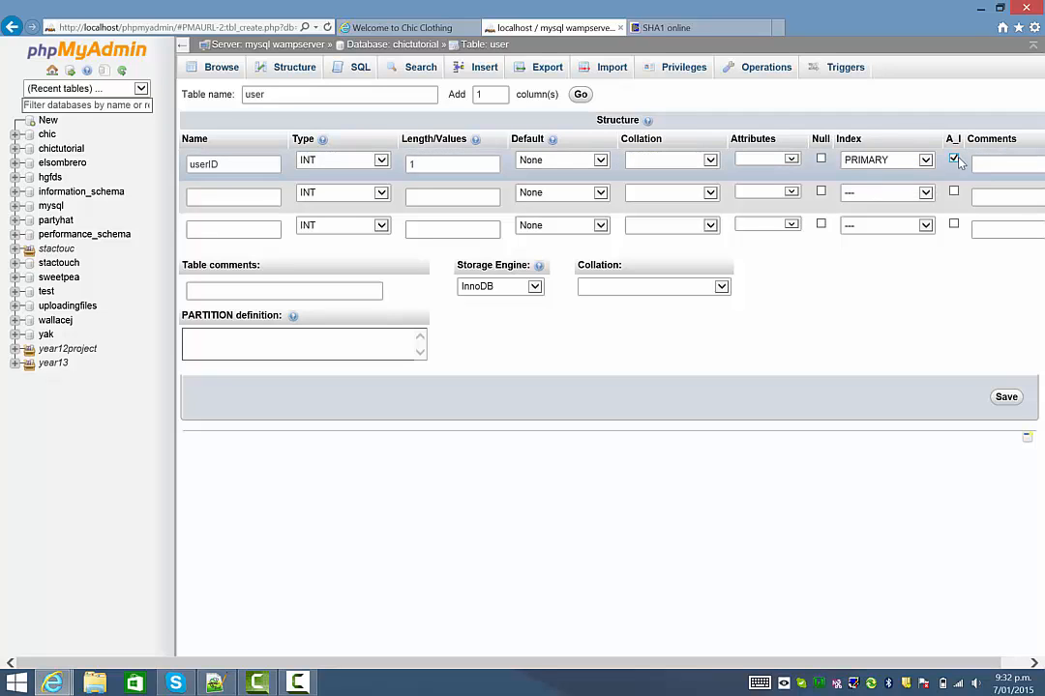
Add the second column username as VARCHAR with length 20.
{"action": "left_click", "coordinate": [219, 198]}
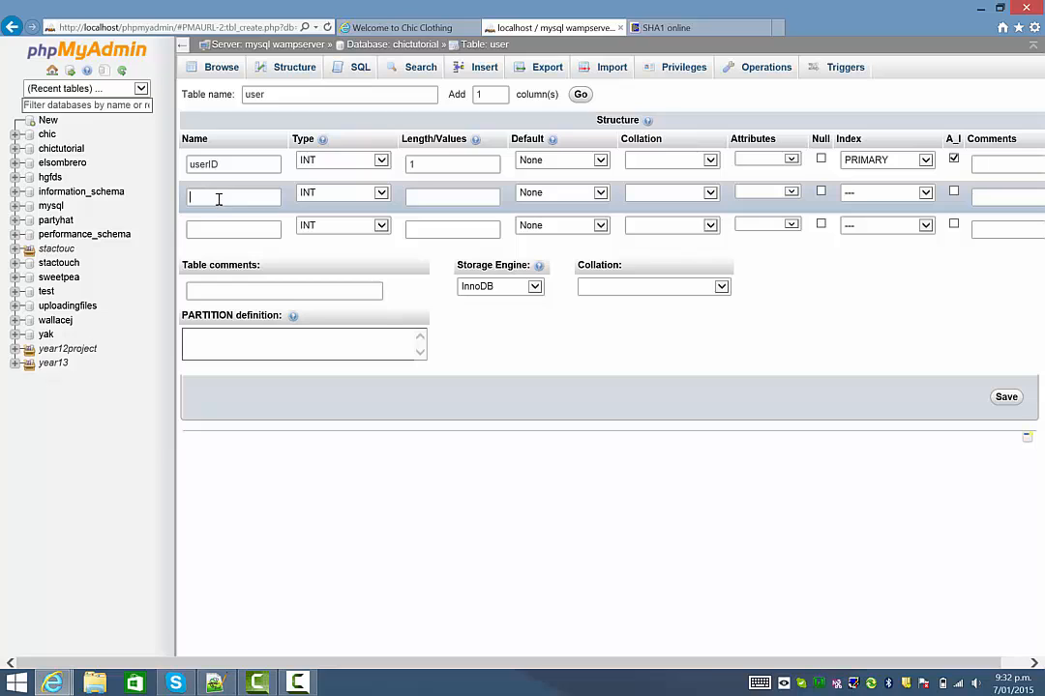
{"action": "type", "text": "username"}
{"action": "left_click", "coordinate": [342, 193]}
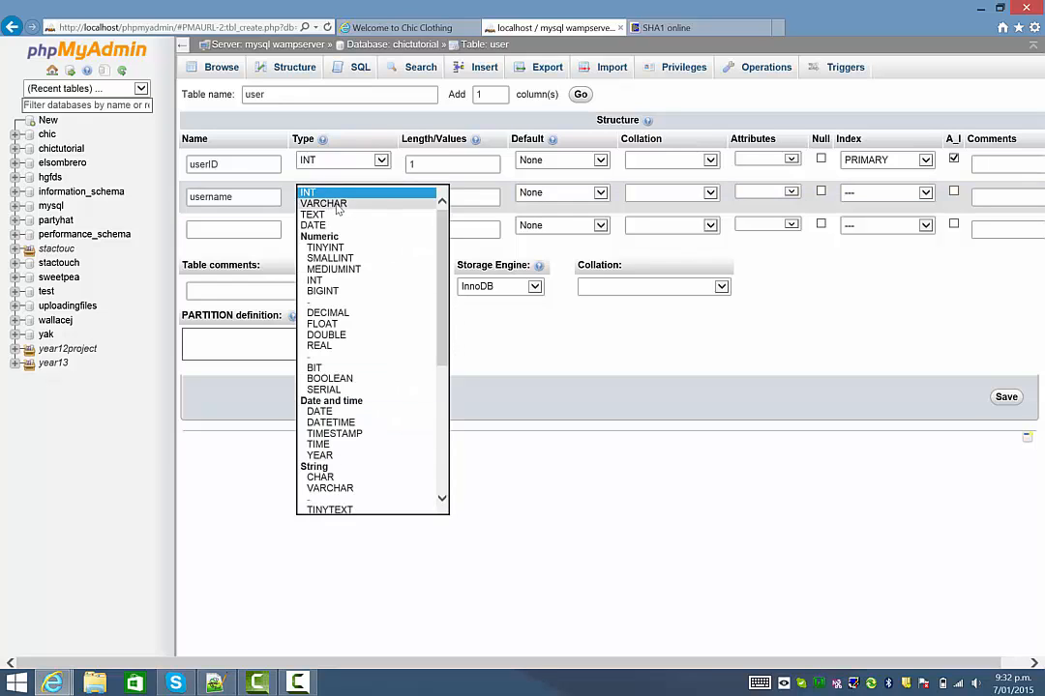
{"action": "left_click", "coordinate": [322, 206]}
{"action": "left_click", "coordinate": [474, 198]}
{"action": "type", "text": "20"}
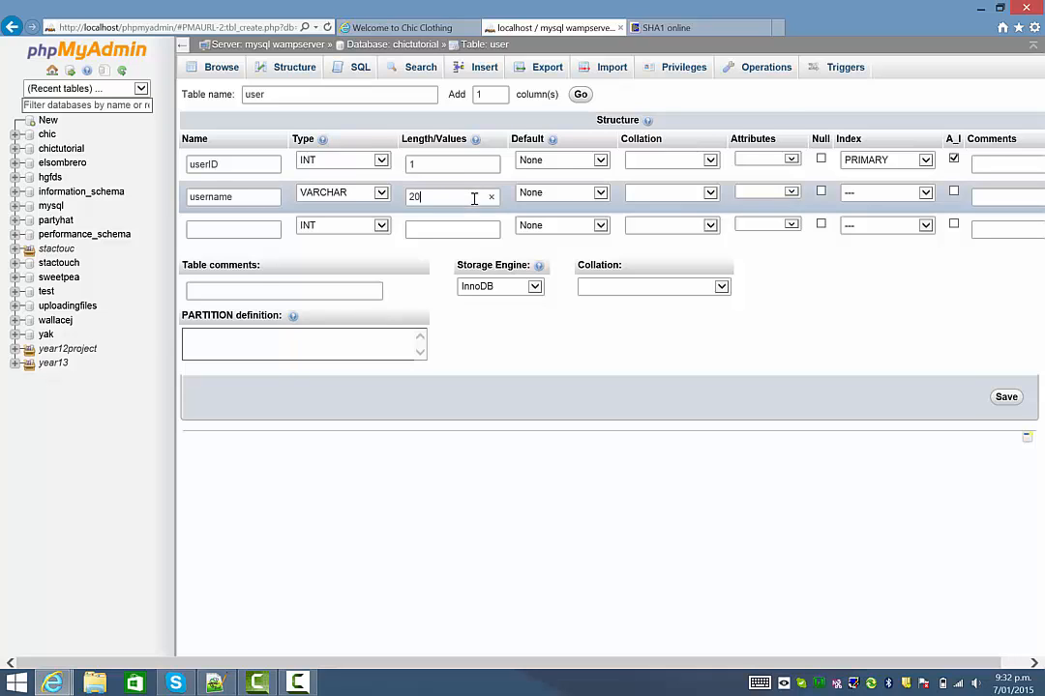
Add the third column password as VARCHAR with length 50.
{"action": "left_click", "coordinate": [230, 228]}
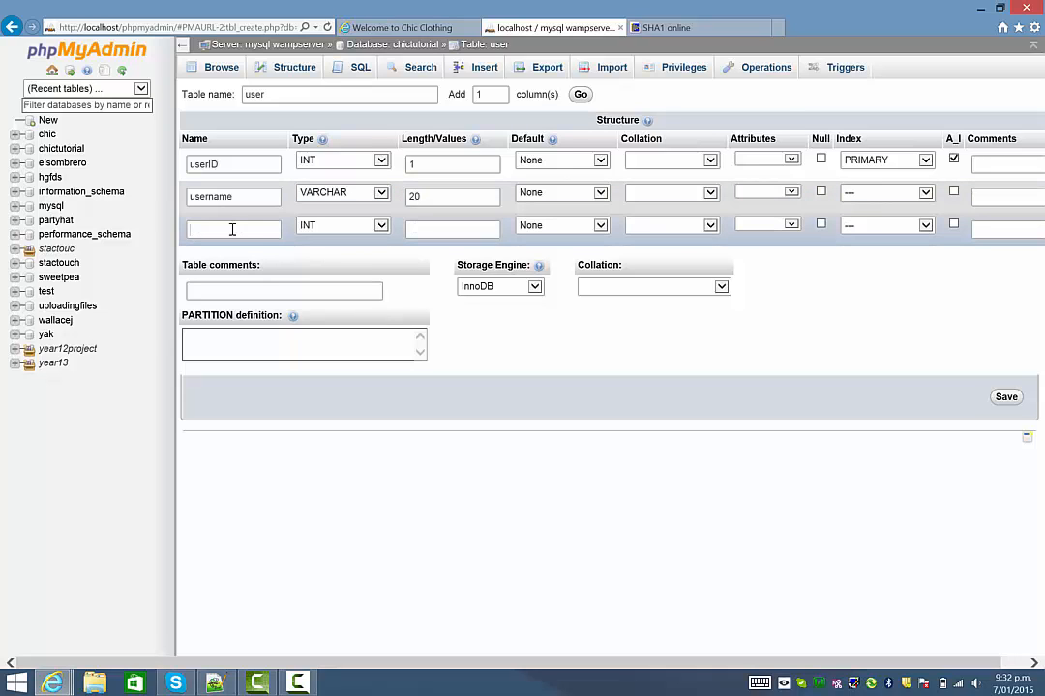
{"action": "type", "text": "password"}
{"action": "left_click", "coordinate": [373, 227]}
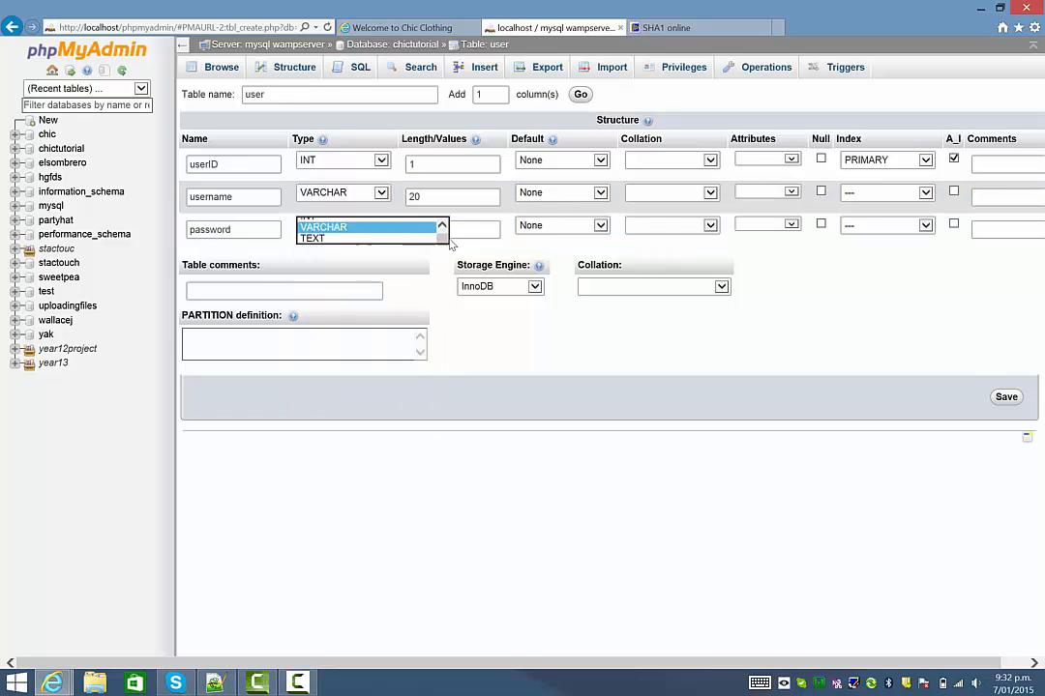
{"action": "left_click", "coordinate": [367, 227]}
{"action": "left_click", "coordinate": [443, 229]}
{"action": "type", "text": "50"}
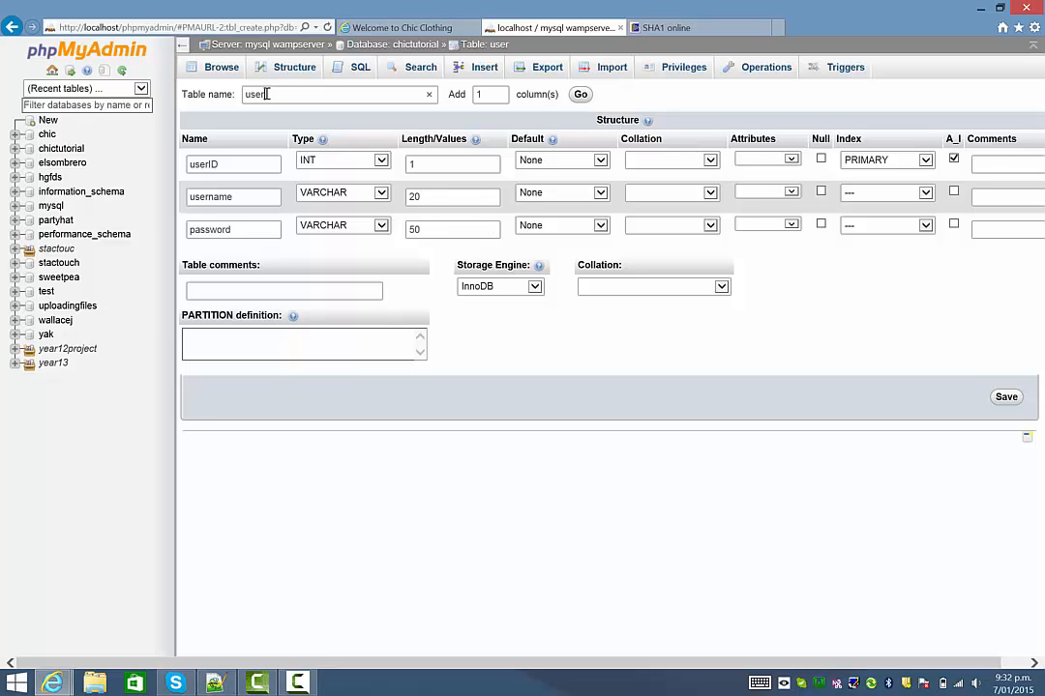
Highlight the table name user and the username and password column names for review.
{"action": "double_click", "coordinate": [268, 94]}
{"action": "left_click", "coordinate": [279, 93]}
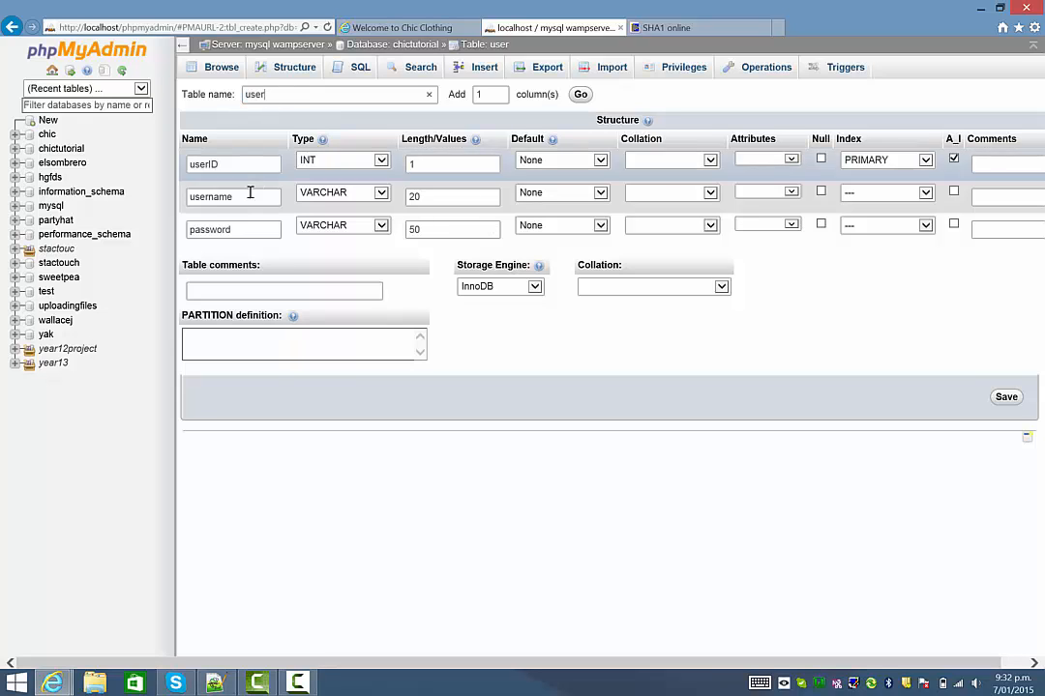
{"action": "double_click", "coordinate": [226, 197]}
{"action": "left_click", "coordinate": [224, 230]}
{"action": "double_click", "coordinate": [224, 230]}
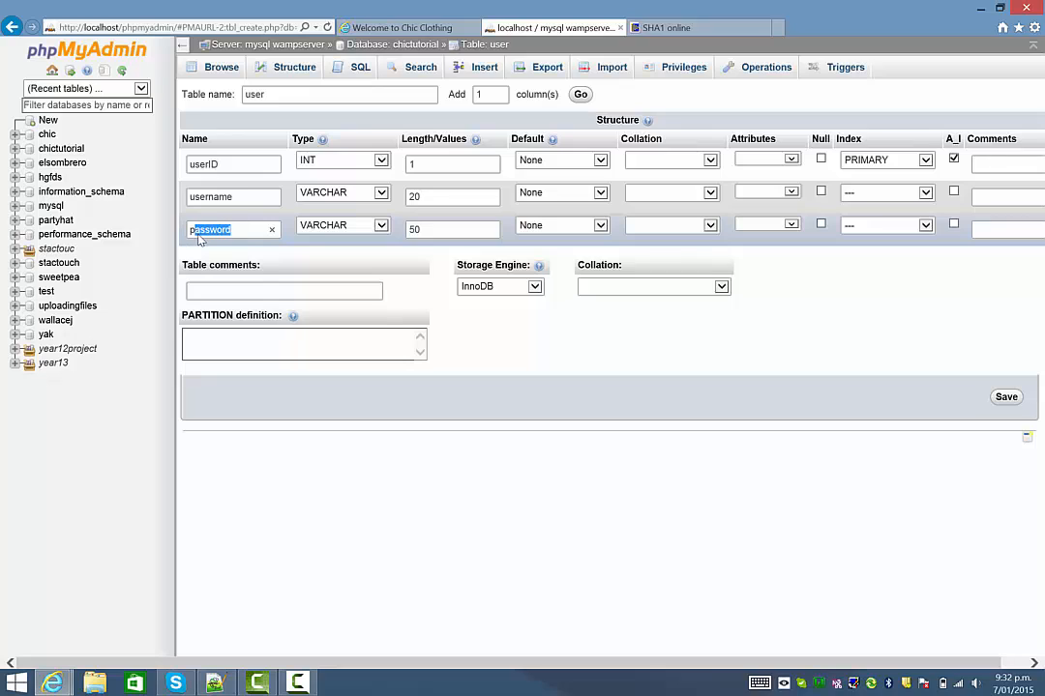
{"action": "left_click", "coordinate": [225, 231]}
Save the user table, then open its Insert form.
{"action": "left_click", "coordinate": [1006, 398]}
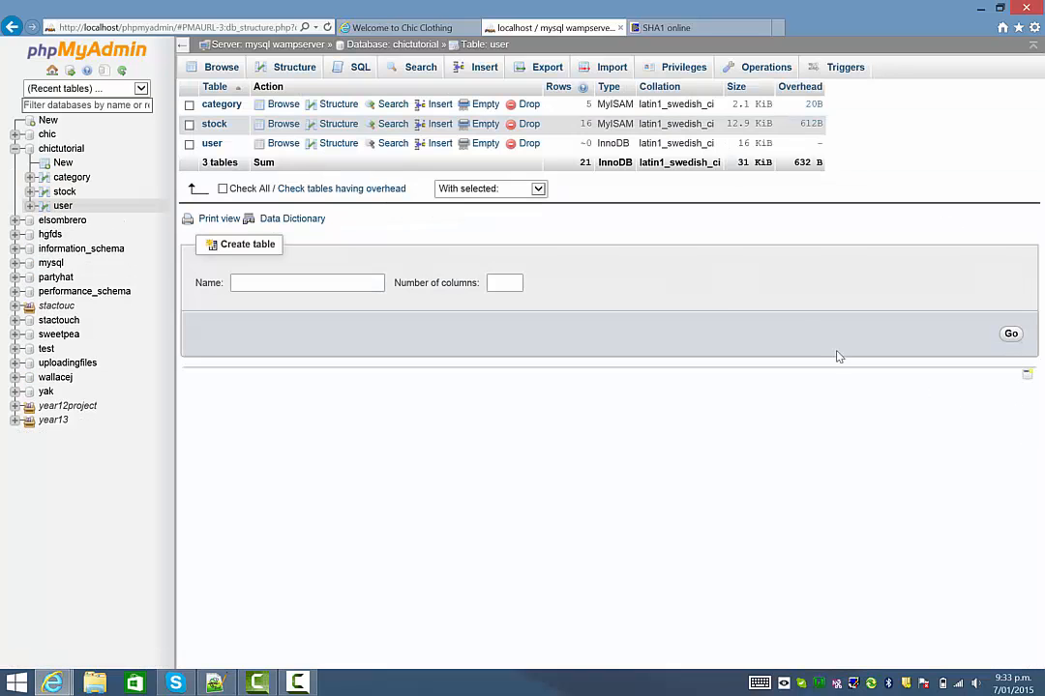
{"action": "left_click", "coordinate": [212, 144]}
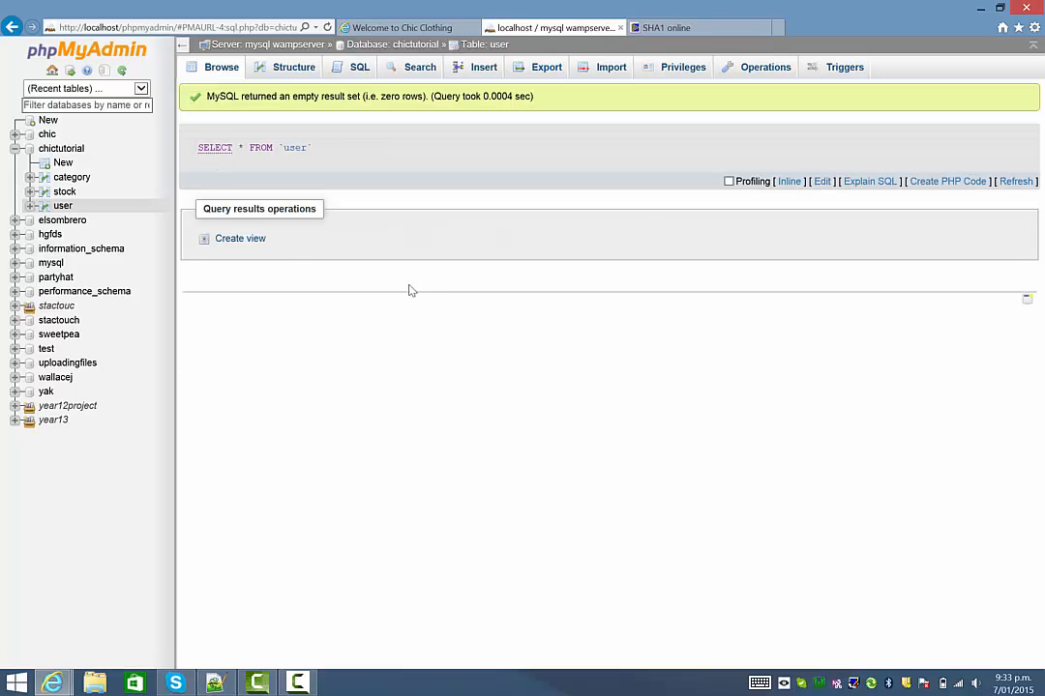
{"action": "left_click", "coordinate": [484, 70]}
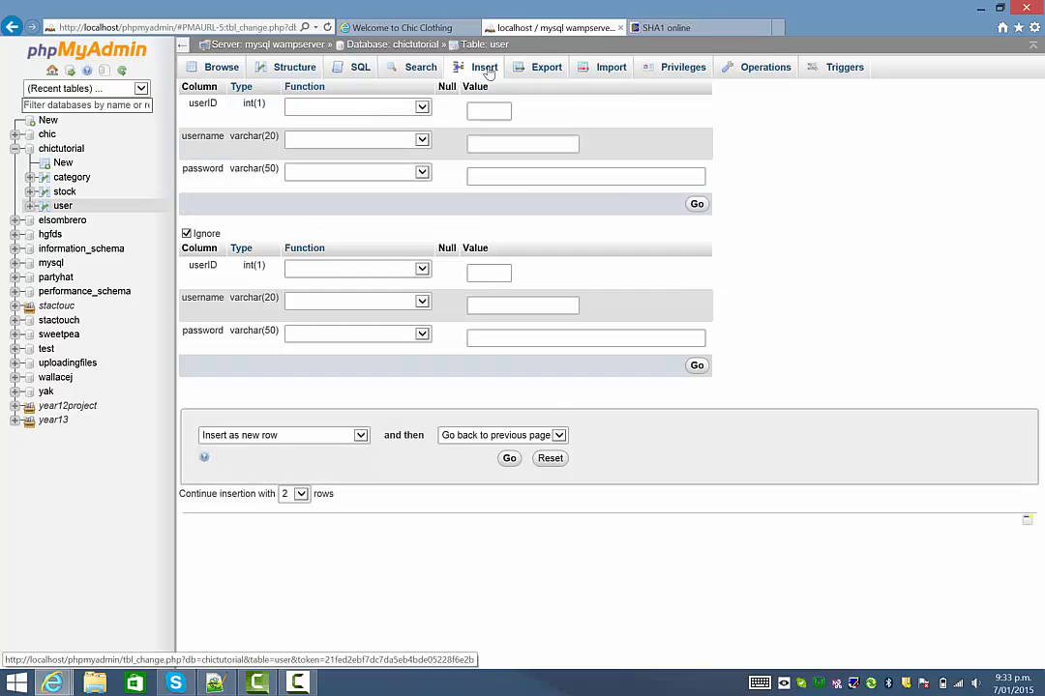
Enter username admin, then type a password and delete it so the value is blank.
{"action": "left_click", "coordinate": [540, 143]}
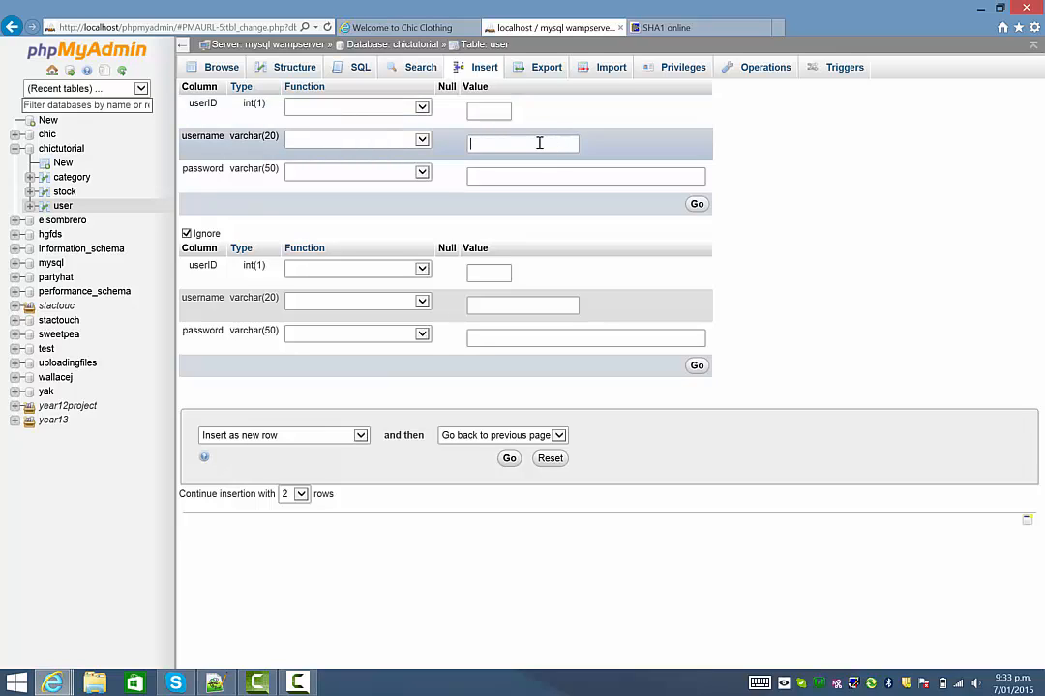
{"action": "type", "text": "admin"}
{"action": "key", "text": "Tab"}
{"action": "type", "text": "admin"}
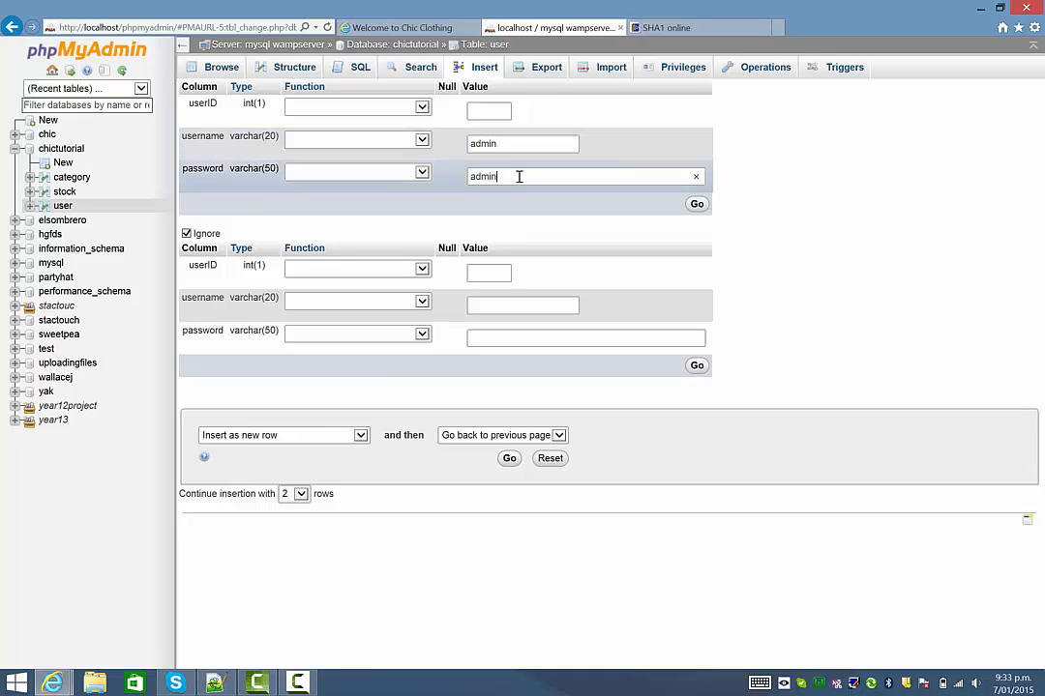
{"action": "double_click", "coordinate": [486, 179]}
{"action": "left_click", "coordinate": [539, 173]}
{"action": "left_click_drag", "start_coordinate": [502, 177], "coordinate": [438, 179]}
{"action": "key", "text": "BackSpace"}
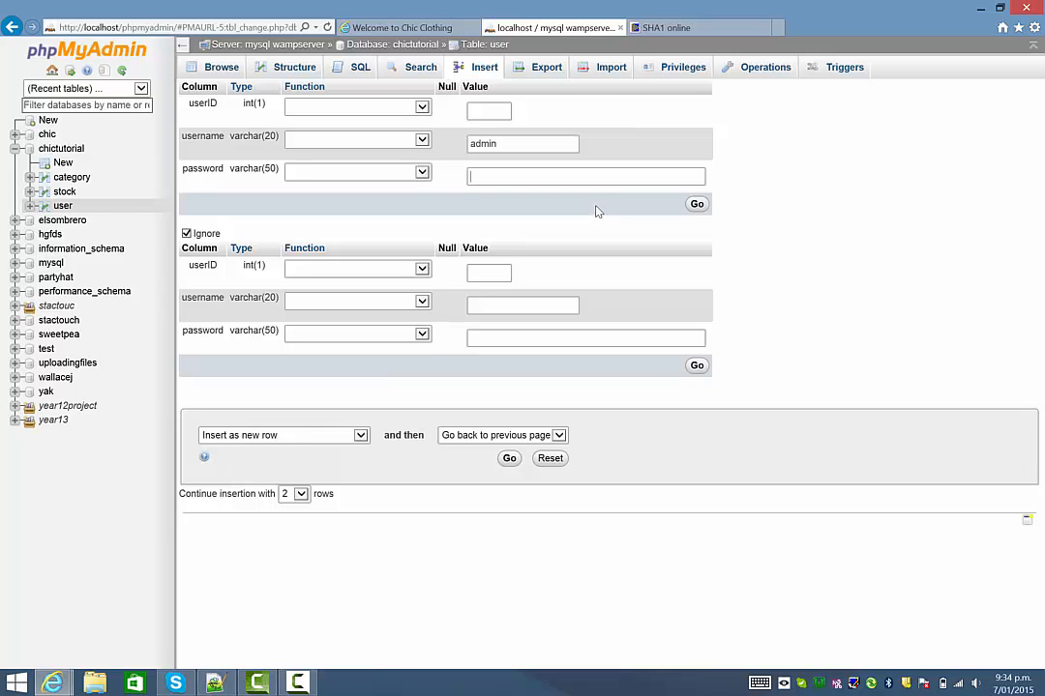
Generate the SHA1 hash of a sample password on SHA1 online.
{"action": "left_click", "coordinate": [677, 27]}
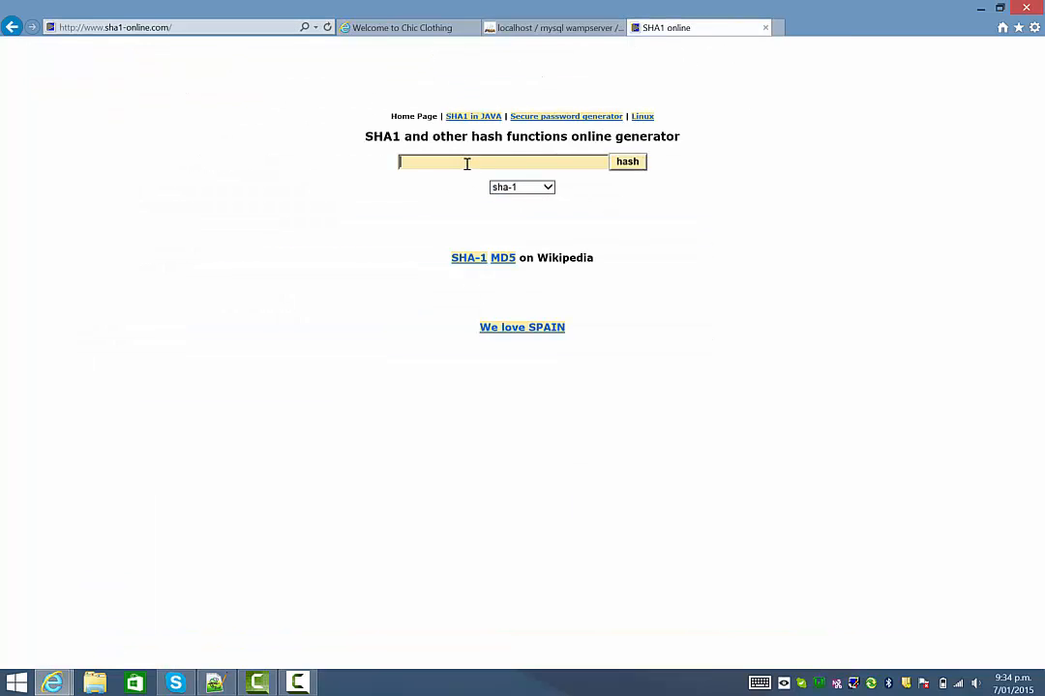
{"action": "type", "text": "password"}
{"action": "left_click", "coordinate": [634, 163]}
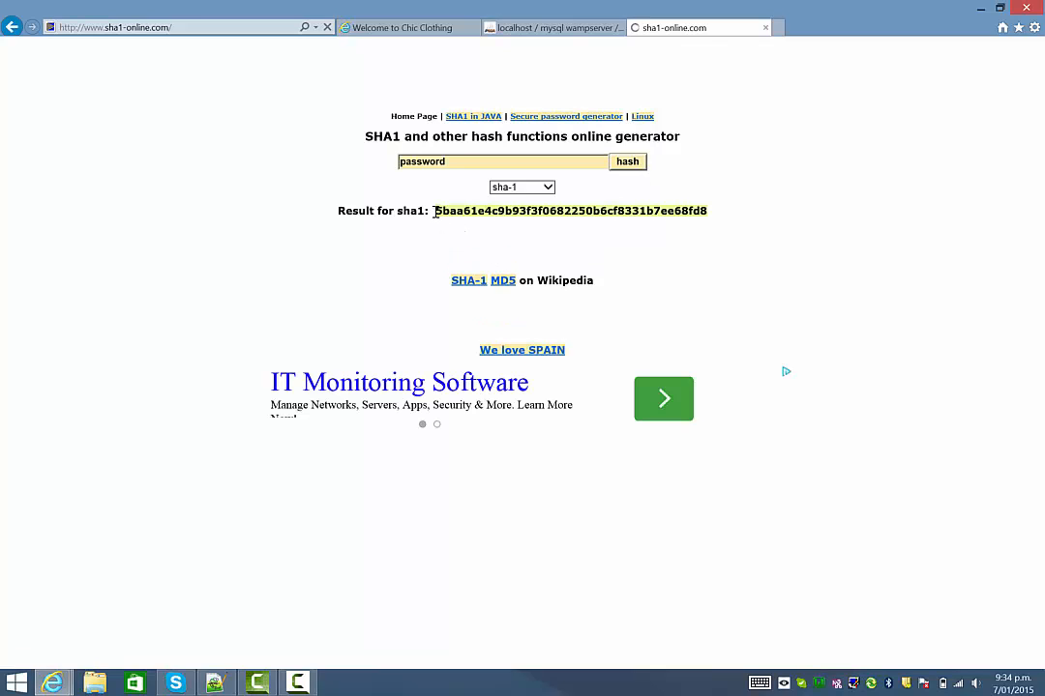
{"action": "left_click_drag", "start_coordinate": [434, 211], "coordinate": [704, 212]}
{"action": "left_click", "coordinate": [702, 227]}
Replace the text with qwerty, generate its SHA1 hash and select the result.
{"action": "double_click", "coordinate": [414, 162]}
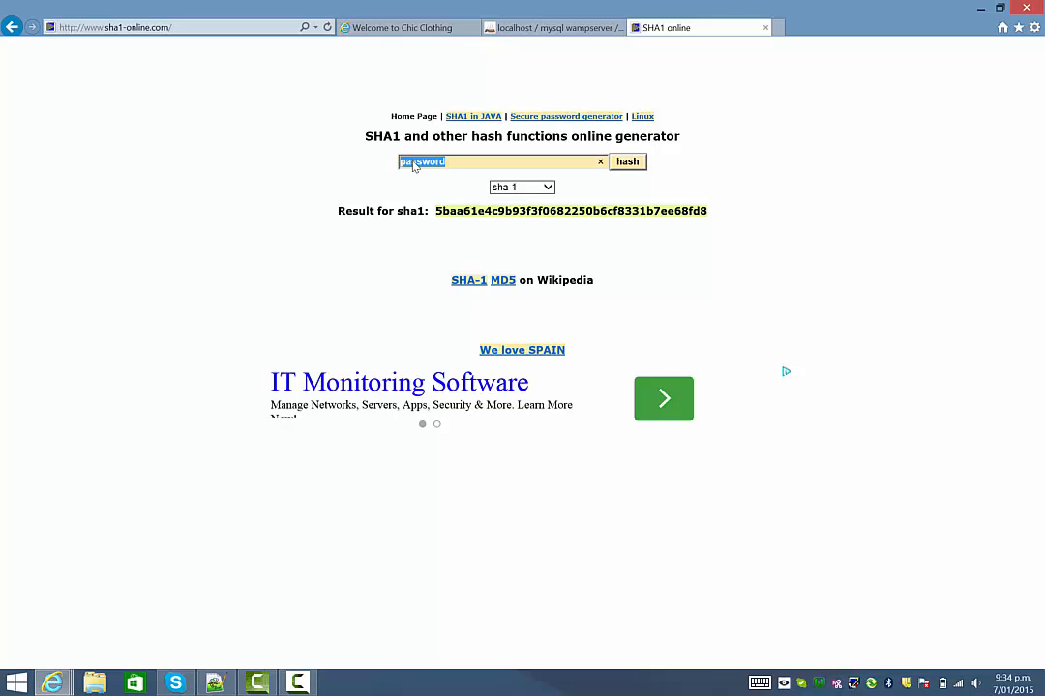
{"action": "type", "text": "qwerty"}
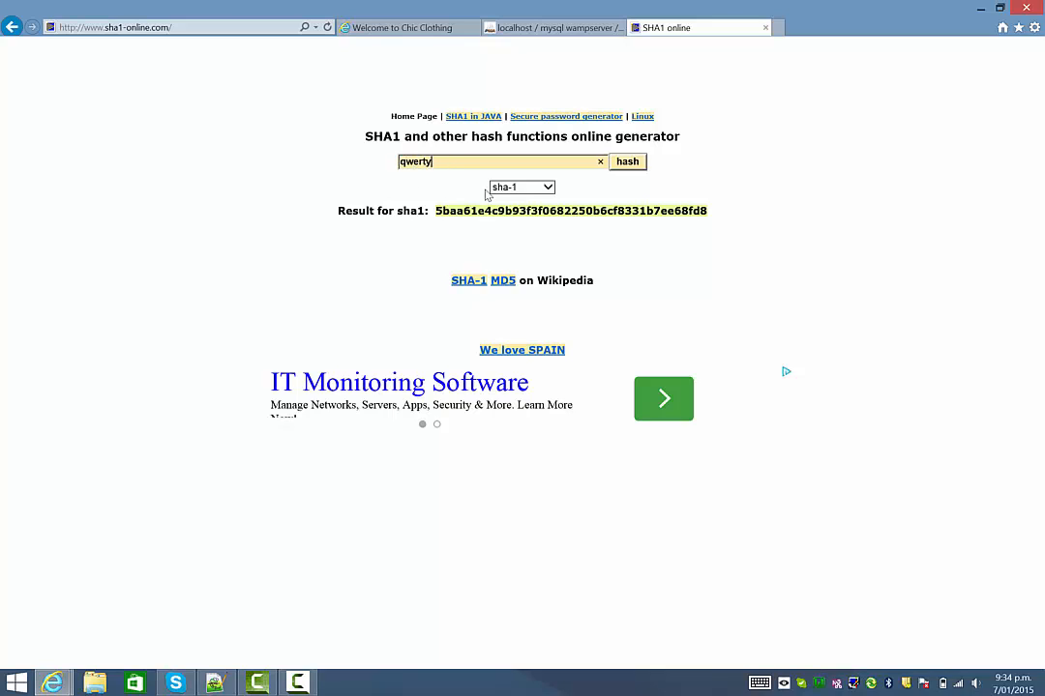
{"action": "left_click", "coordinate": [628, 164]}
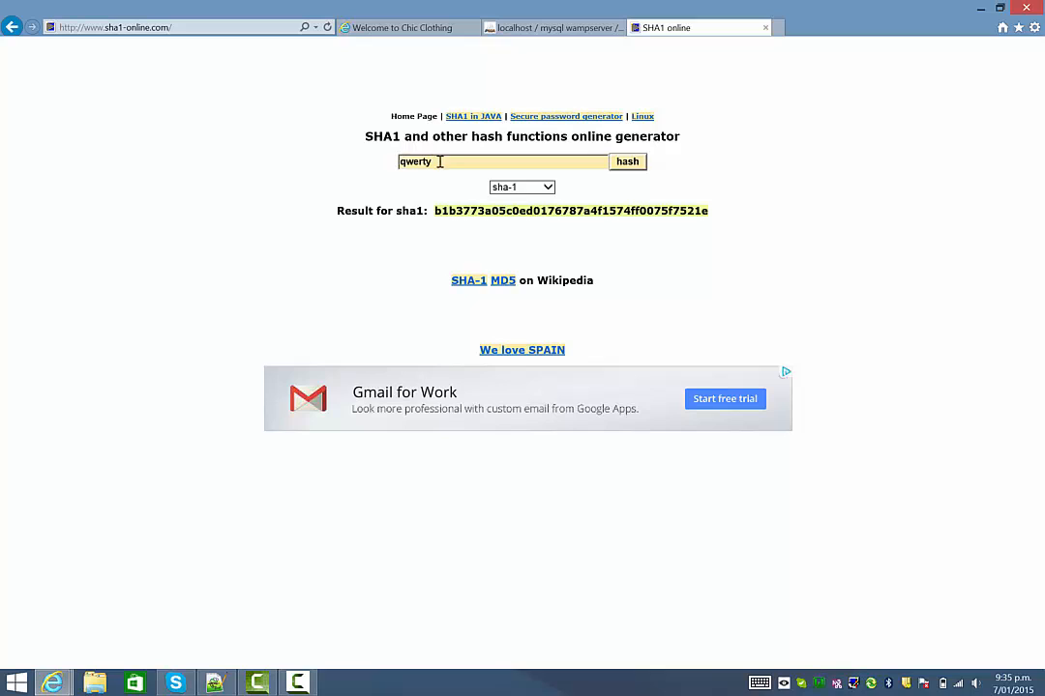
{"action": "left_click_drag", "start_coordinate": [438, 160], "coordinate": [382, 161]}
{"action": "left_click", "coordinate": [462, 174]}
{"action": "double_click", "coordinate": [420, 164]}
{"action": "double_click", "coordinate": [477, 211]}
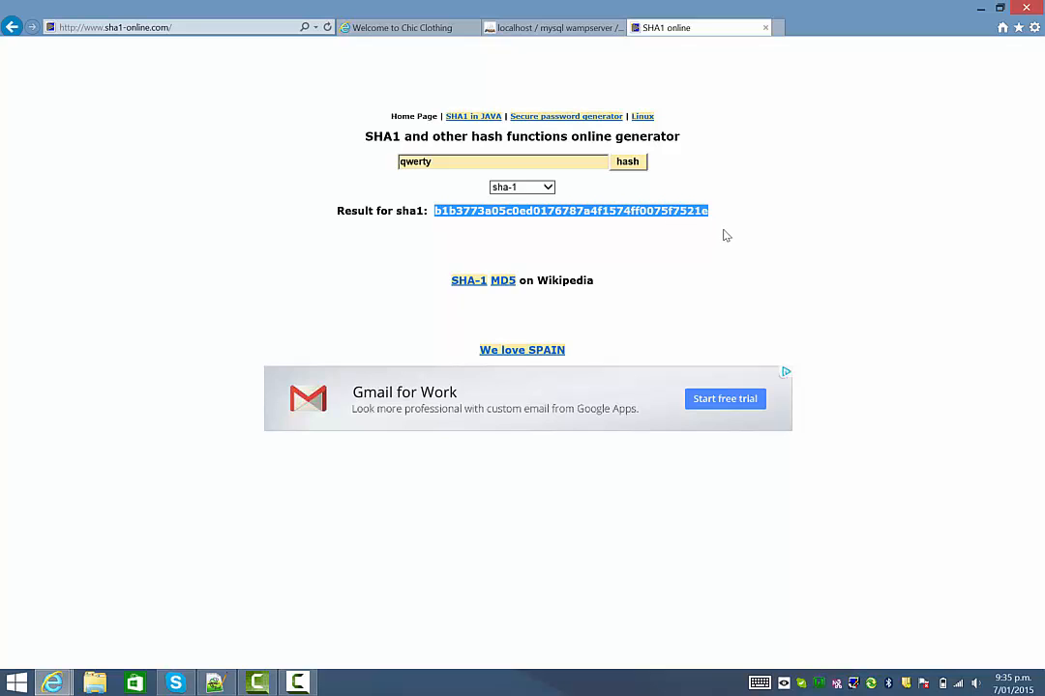
{"action": "left_click", "coordinate": [608, 222]}
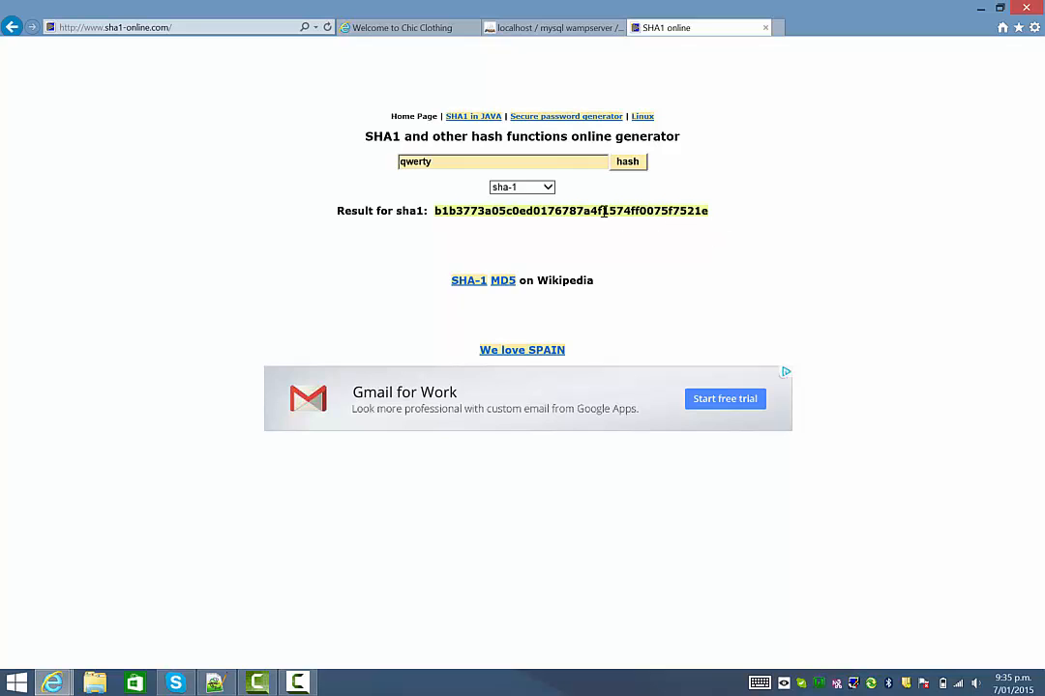
{"action": "double_click", "coordinate": [603, 212]}
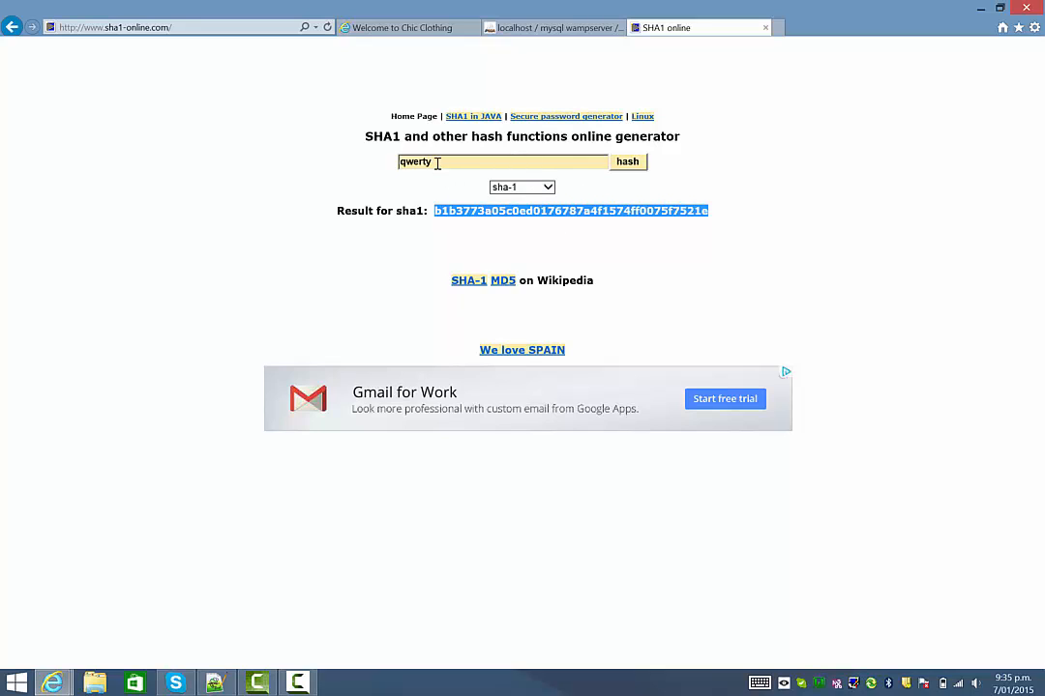
Highlight the word qwerty once more, then close the SHA1 online tab.
{"action": "left_click_drag", "start_coordinate": [438, 164], "coordinate": [394, 169]}
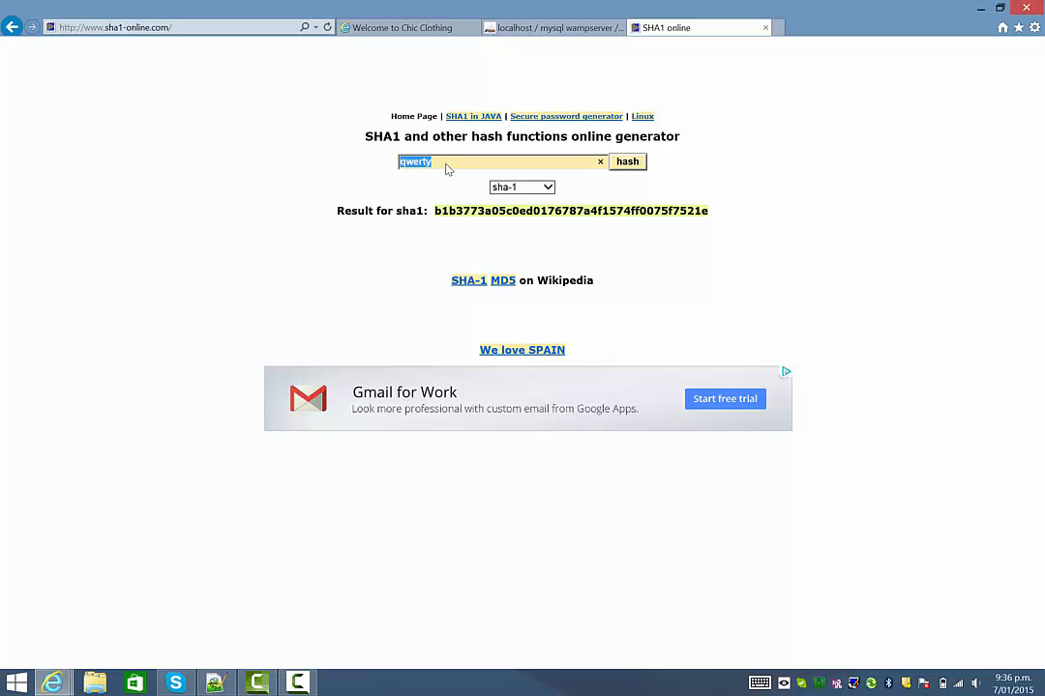
{"action": "left_click", "coordinate": [447, 169]}
{"action": "left_click_drag", "start_coordinate": [443, 160], "coordinate": [366, 175]}
{"action": "left_click", "coordinate": [431, 167]}
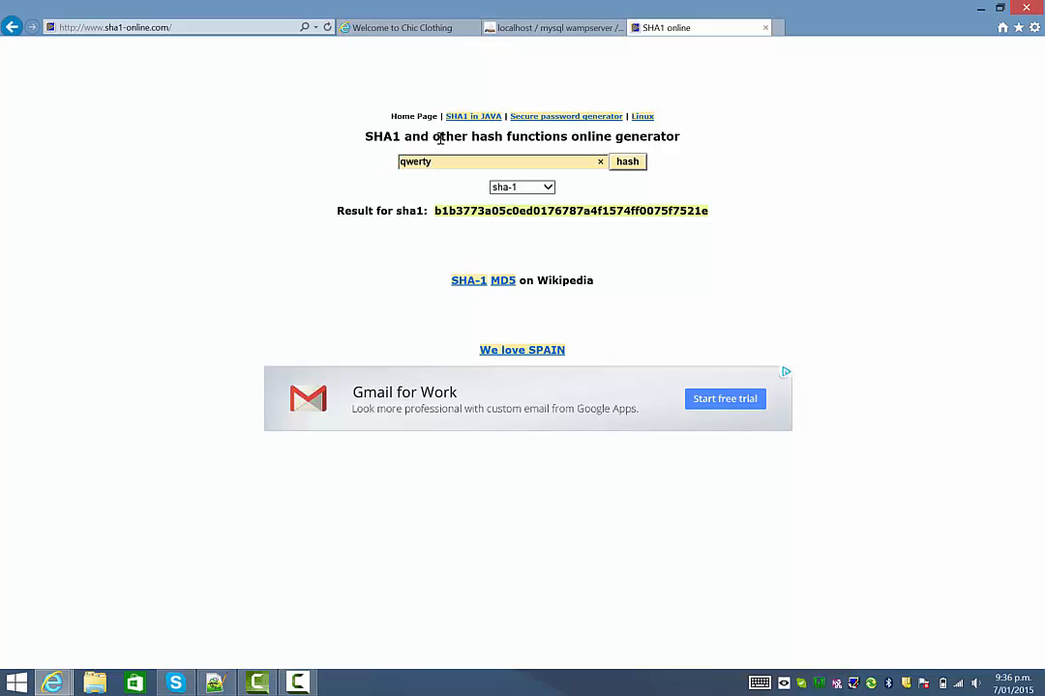
{"action": "left_click", "coordinate": [765, 29]}
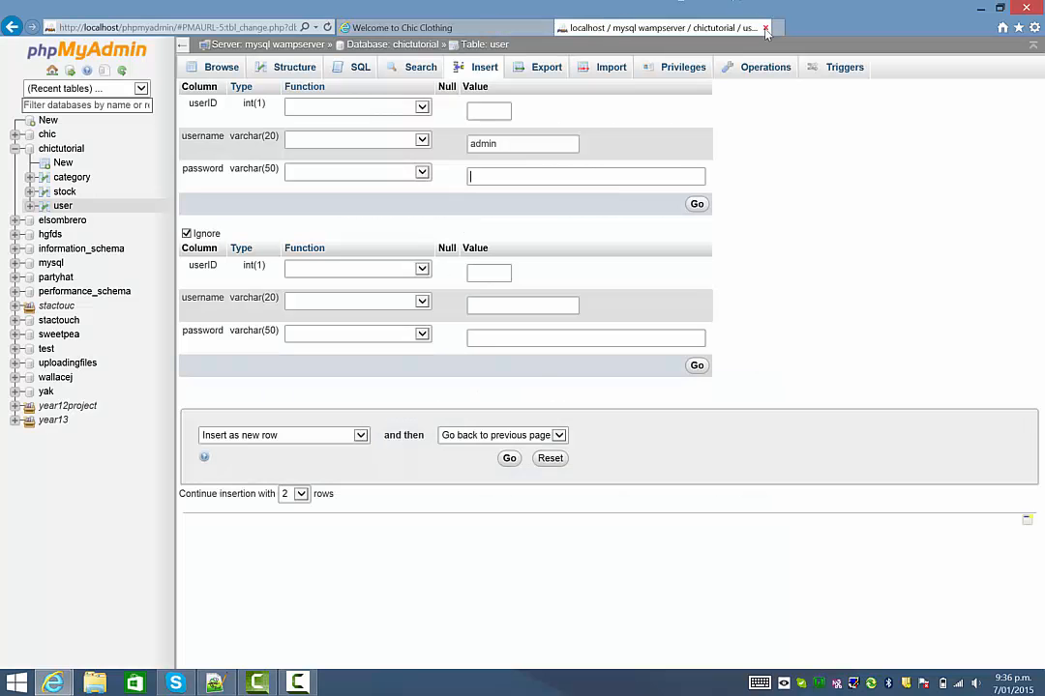
Create a new empty document in Notepad++.
{"action": "left_click", "coordinate": [214, 683]}
{"action": "left_click", "coordinate": [9, 30]}
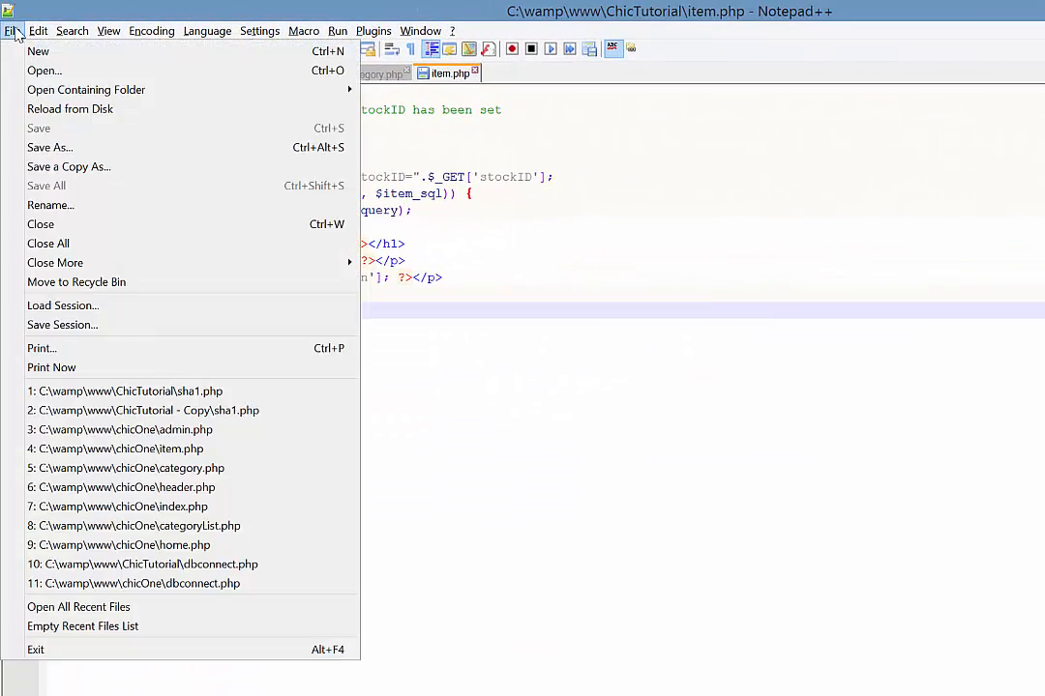
{"action": "left_click", "coordinate": [39, 52]}
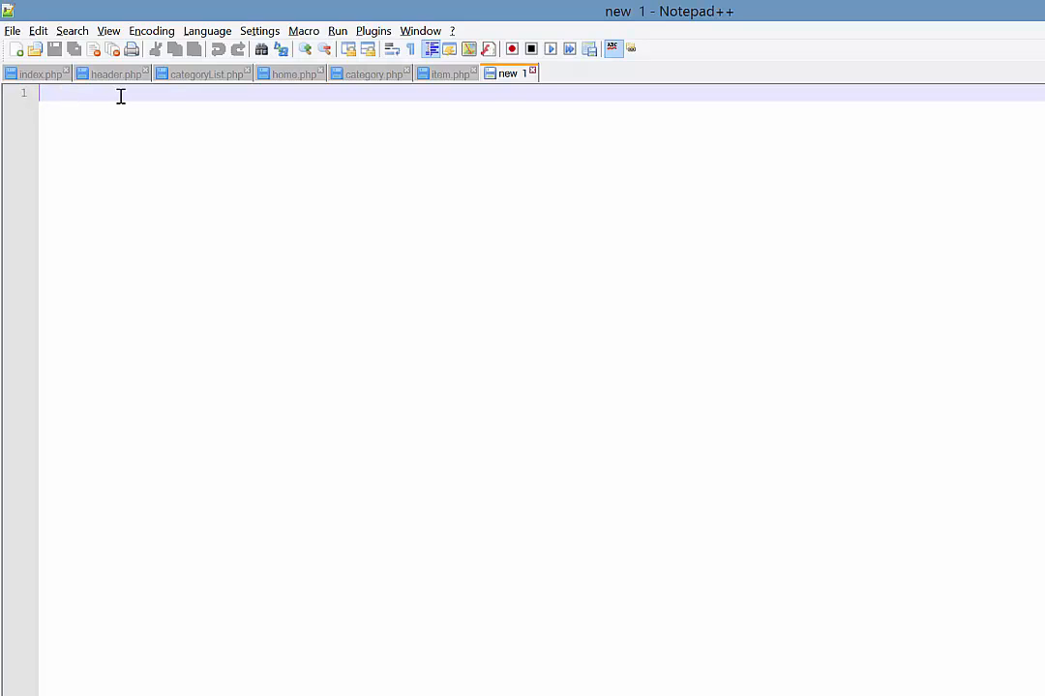
Save it as a PHP Hypertext Preprocessor file named sha1.php.
{"action": "left_click", "coordinate": [13, 30]}
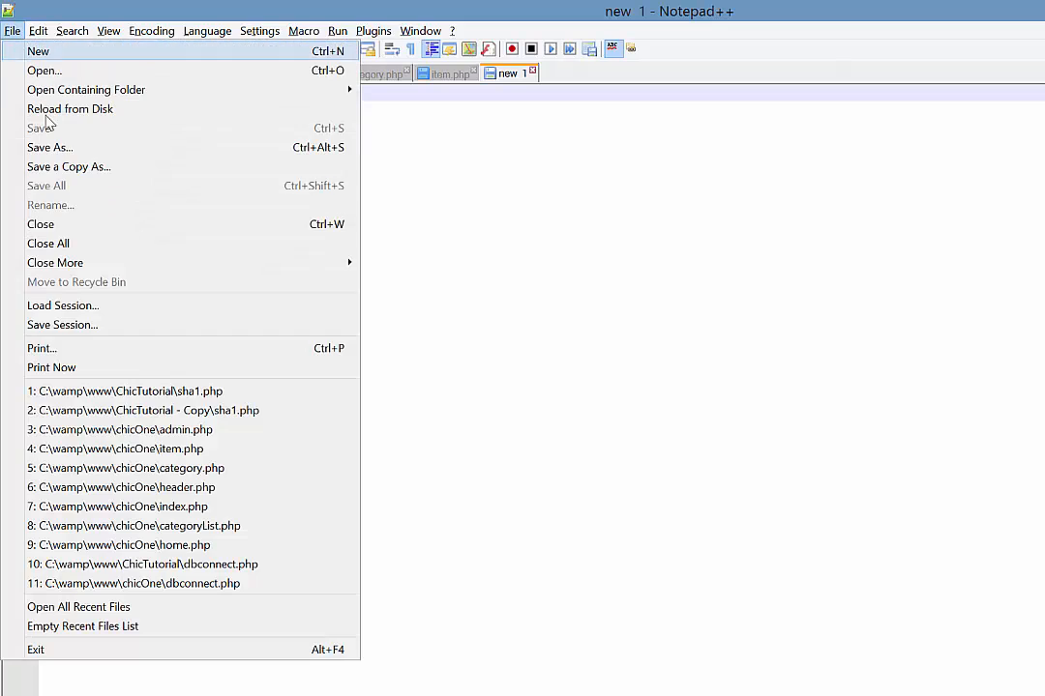
{"action": "left_click", "coordinate": [50, 147]}
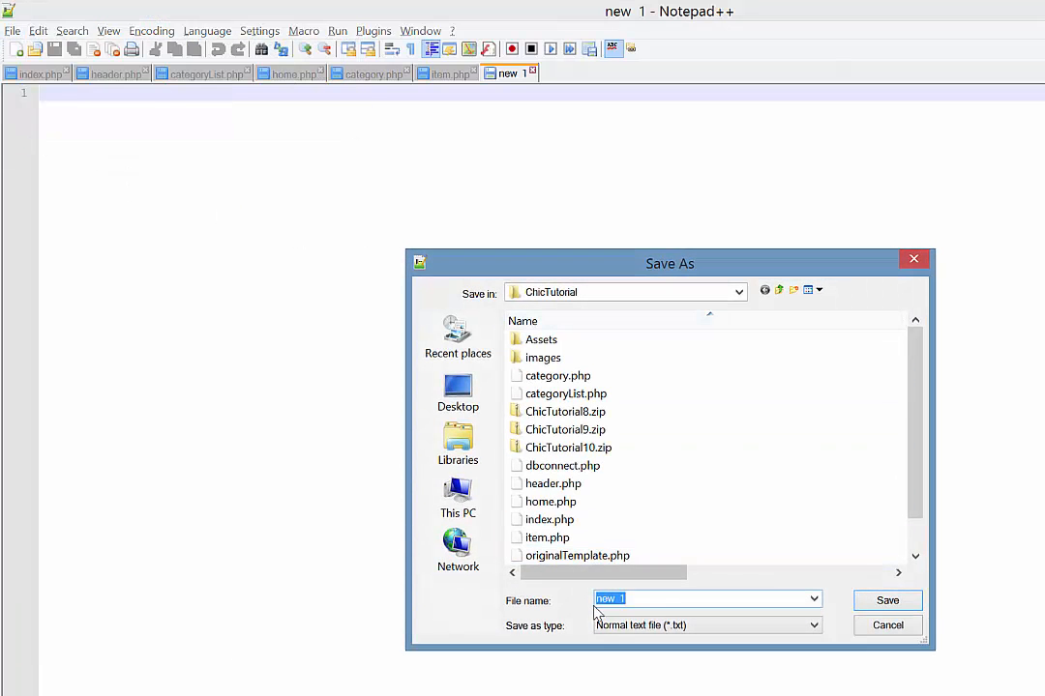
{"action": "left_click", "coordinate": [615, 626]}
{"action": "scroll", "coordinate": [655, 498], "scroll_direction": "down", "scroll_amount": 7}
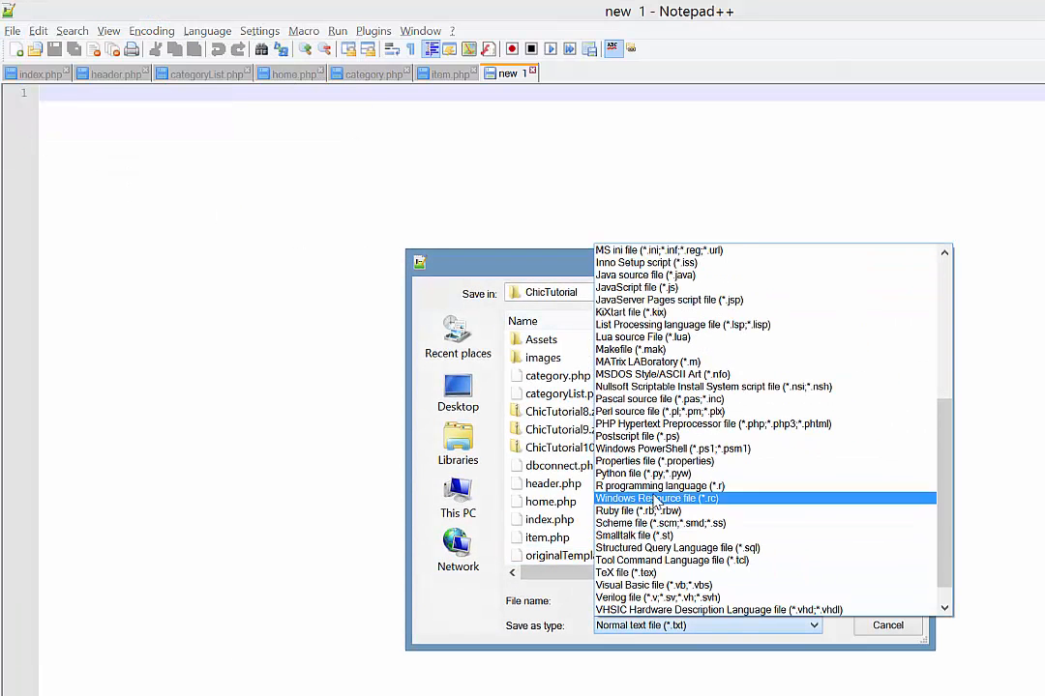
{"action": "left_click", "coordinate": [658, 424]}
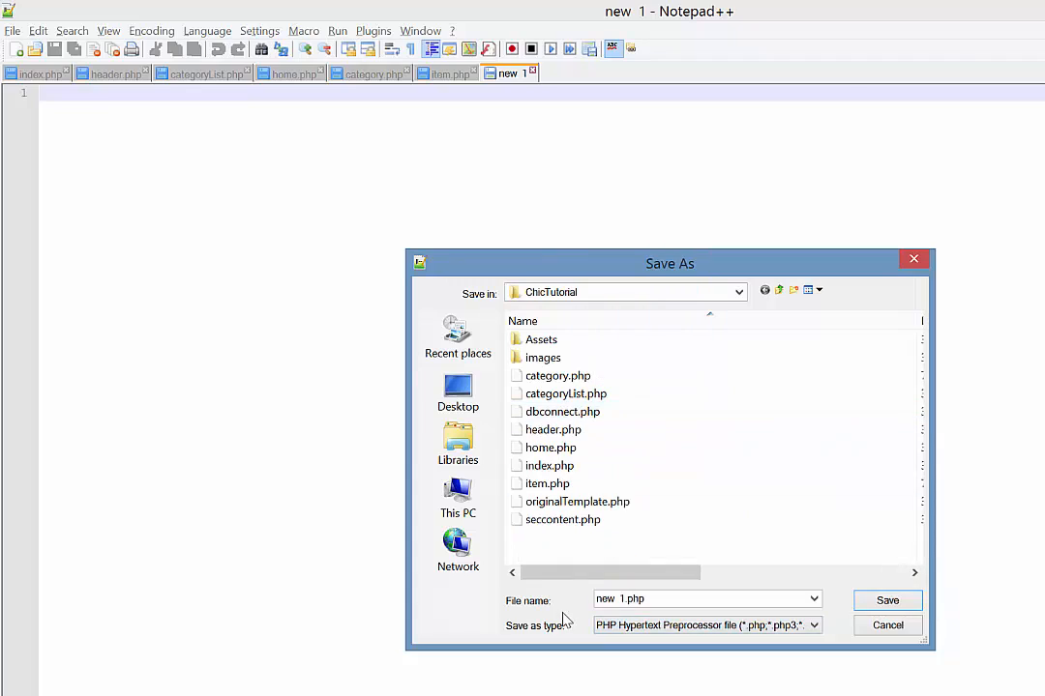
{"action": "left_click", "coordinate": [625, 599]}
{"action": "left_click_drag", "start_coordinate": [624, 599], "coordinate": [564, 602]}
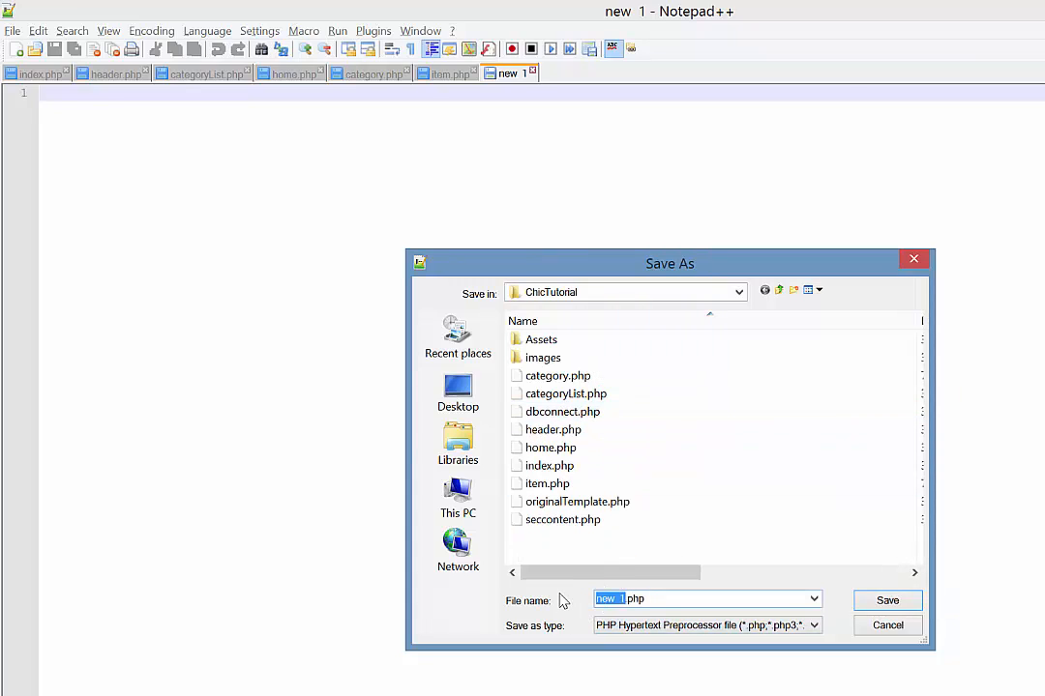
{"action": "type", "text": "sha1"}
{"action": "key", "text": "Return"}
Write <?php with echo sha1("admin"); in sha1.php and save it.
{"action": "type", "text": "<"}
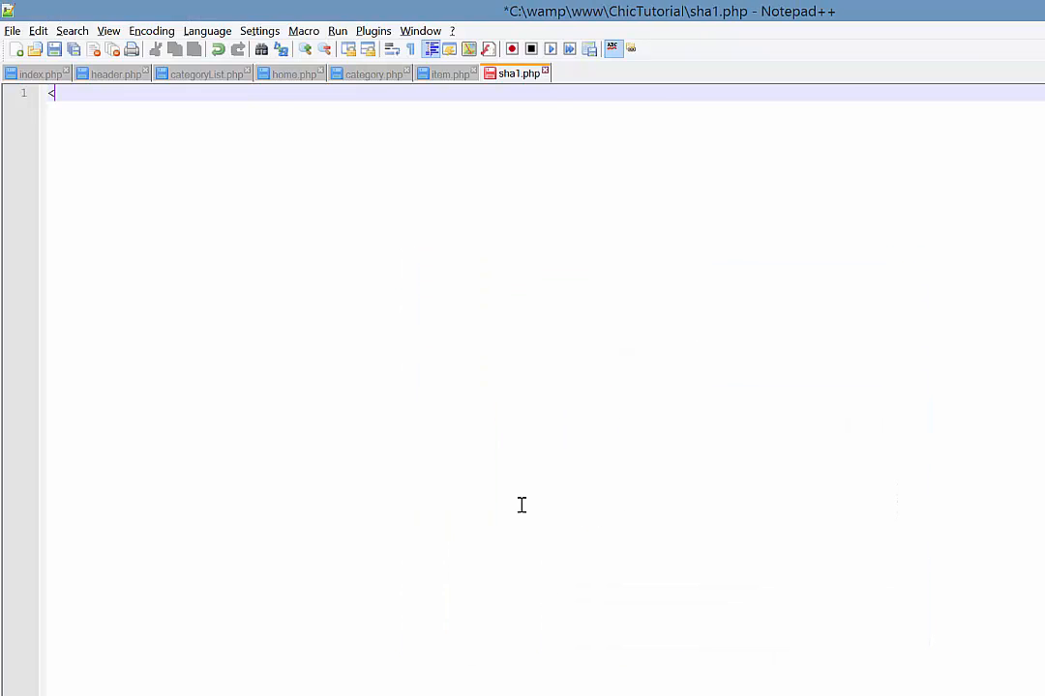
{"action": "type", "text": "?php"}
{"action": "key", "text": "Escape"}
{"action": "key", "text": "Return"}
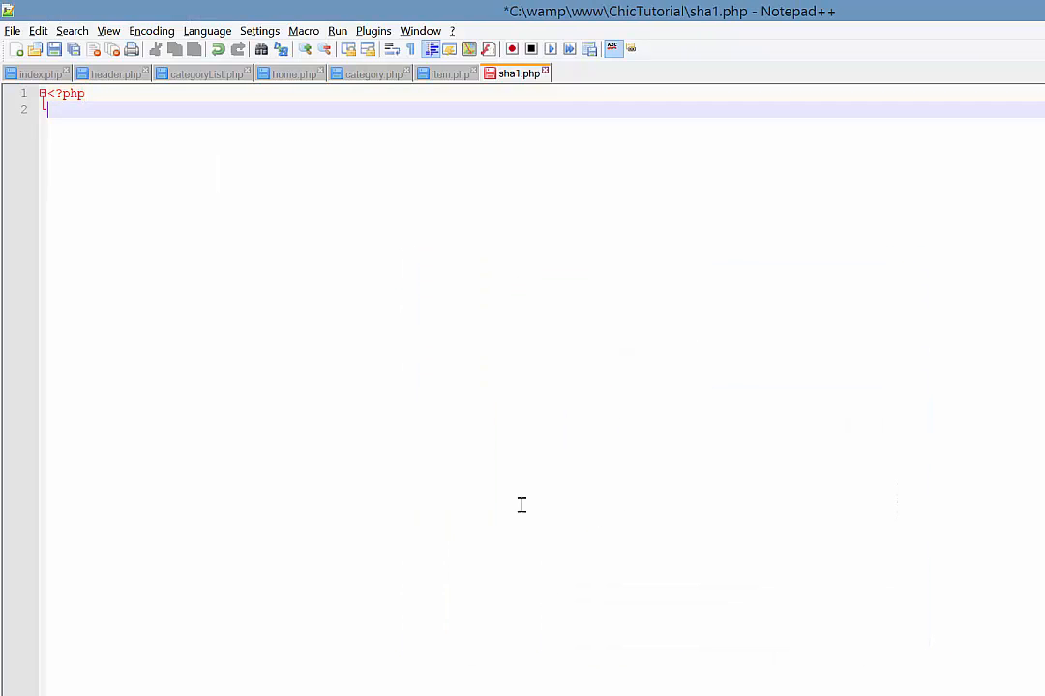
{"action": "key", "text": "Return"}
{"action": "key", "text": "Up"}
{"action": "type", "text": "e"}
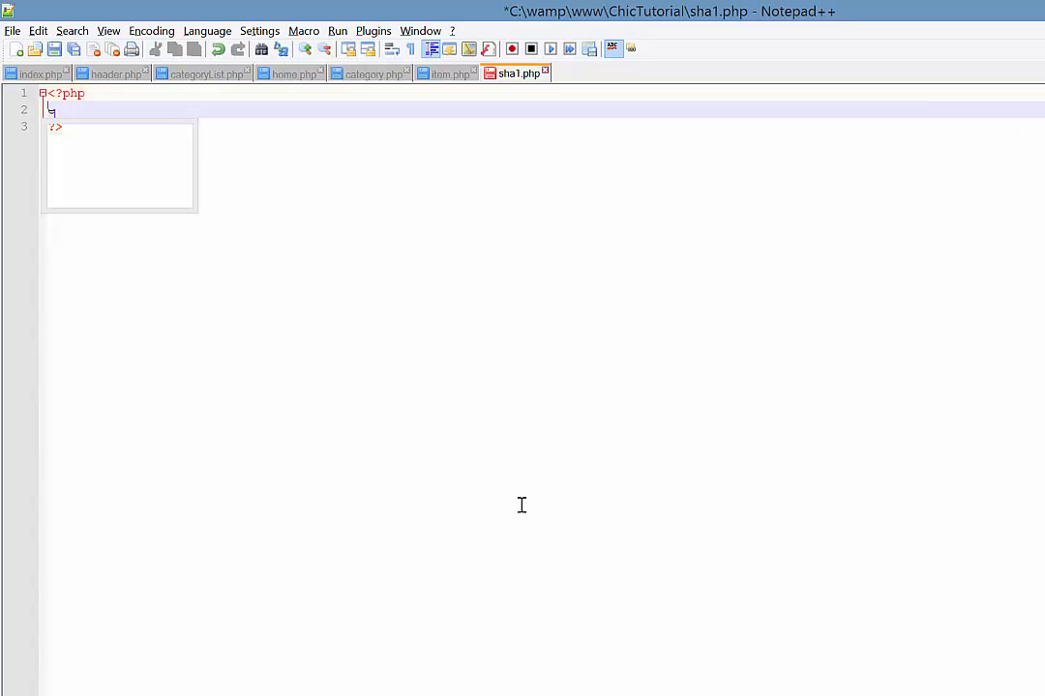
{"action": "type", "text": "cho sha"}
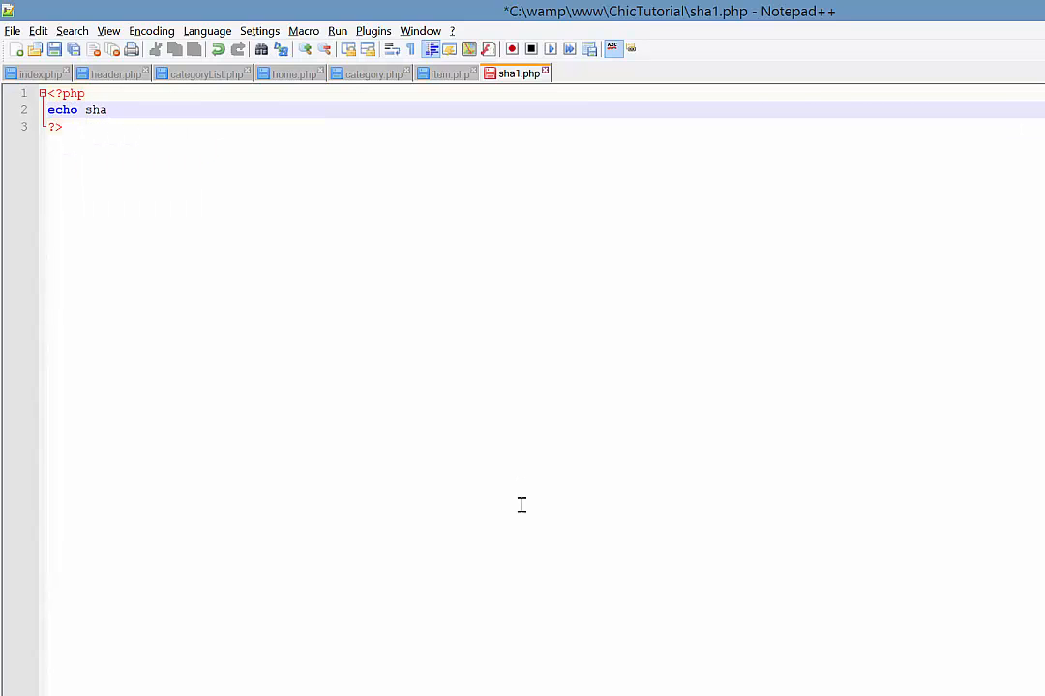
{"action": "type", "text": "1(\""}
{"action": "key", "text": "Right"}
{"action": "key", "text": "Right"}
{"action": "type", "text": ";"}
{"action": "key", "text": "Left"}
{"action": "key", "text": "Left"}
{"action": "key", "text": "Left"}
{"action": "type", "text": "admin"}
{"action": "key", "text": "ctrl+s"}
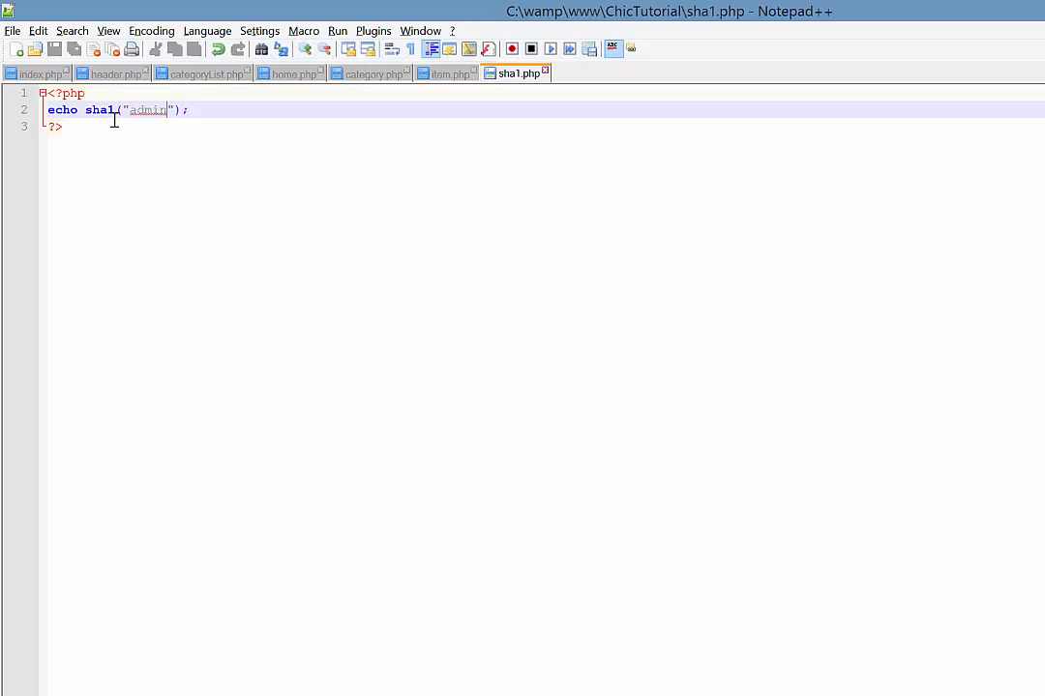
{"action": "key", "text": "alt+Tab"}
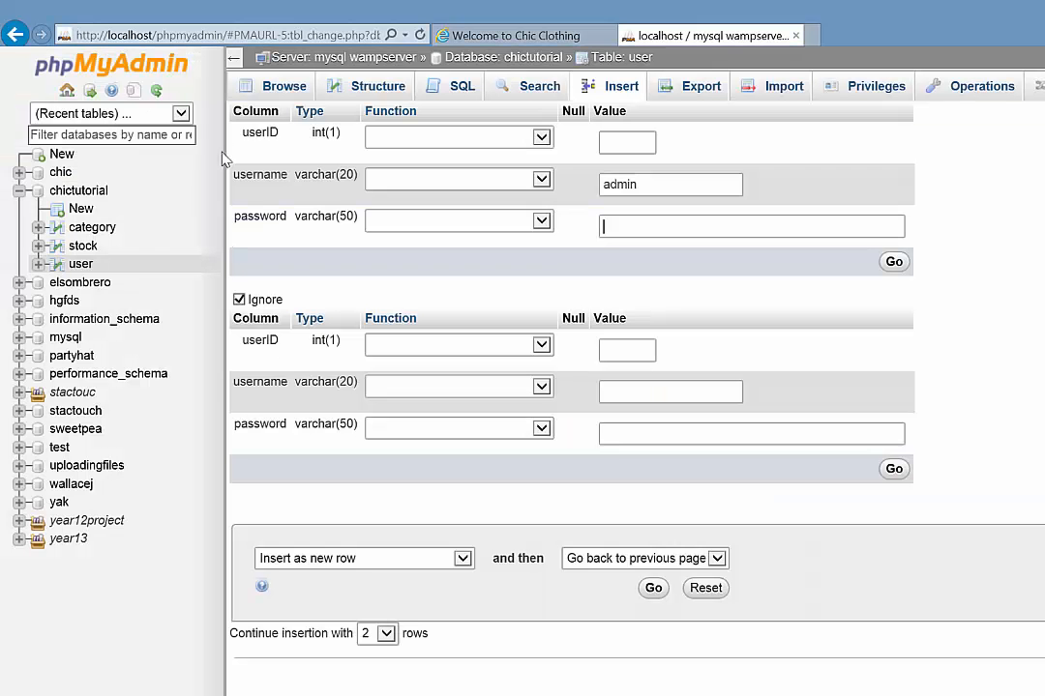
Load localhost/ChicTutorial/sha1.php in the Chic Clothing tab.
{"action": "left_click", "coordinate": [495, 39]}
{"action": "left_click", "coordinate": [226, 35]}
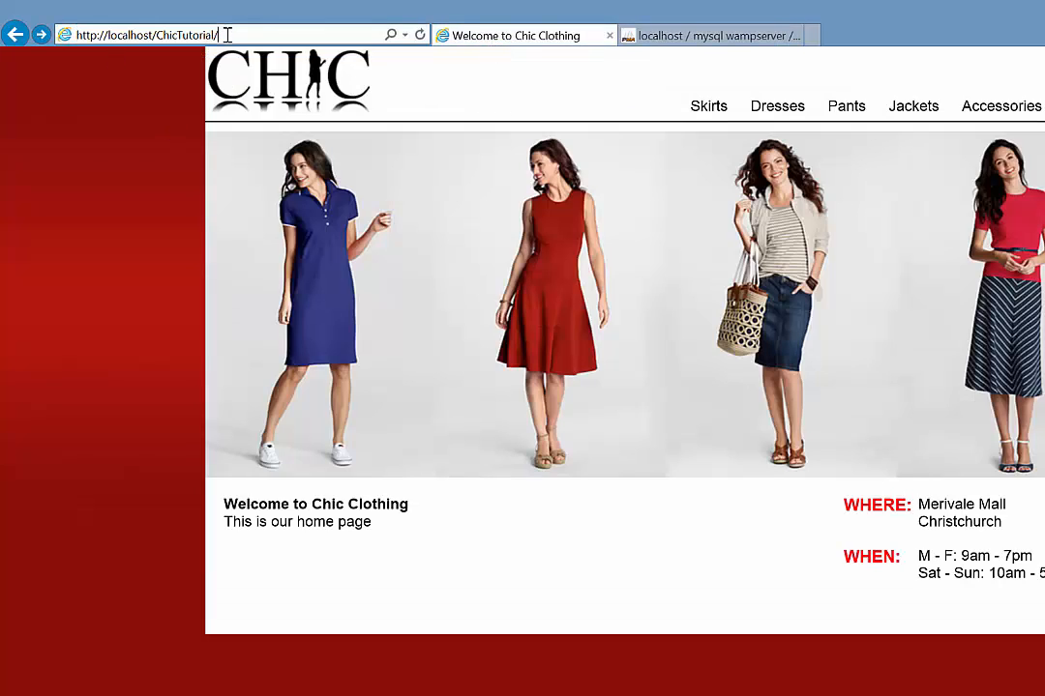
{"action": "type", "text": "sha1.php"}
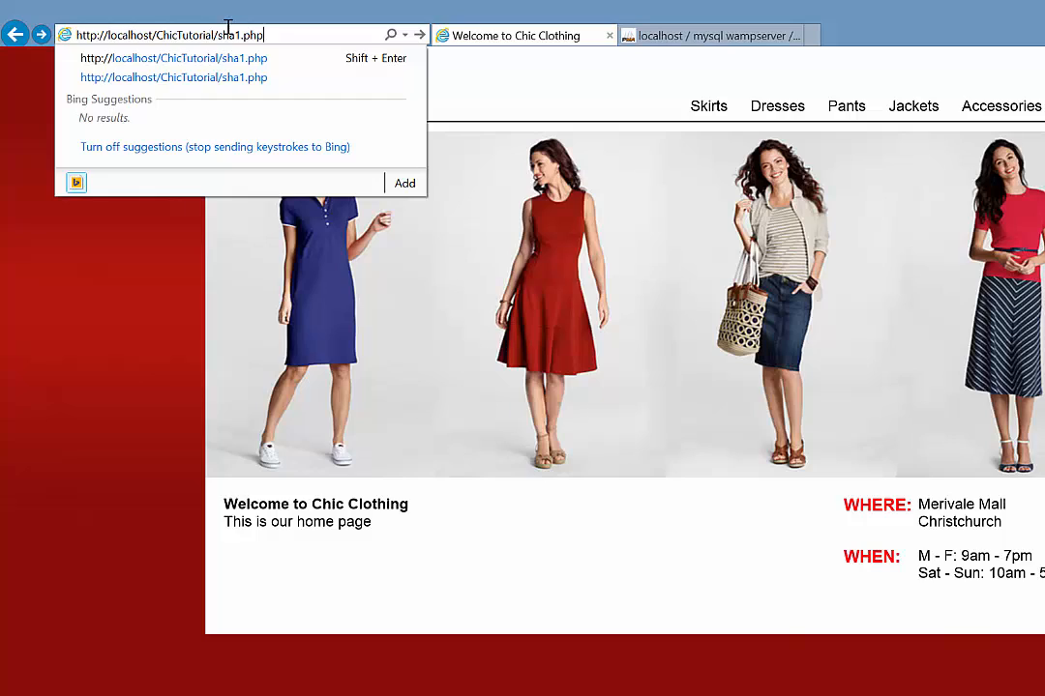
{"action": "key", "text": "Return"}
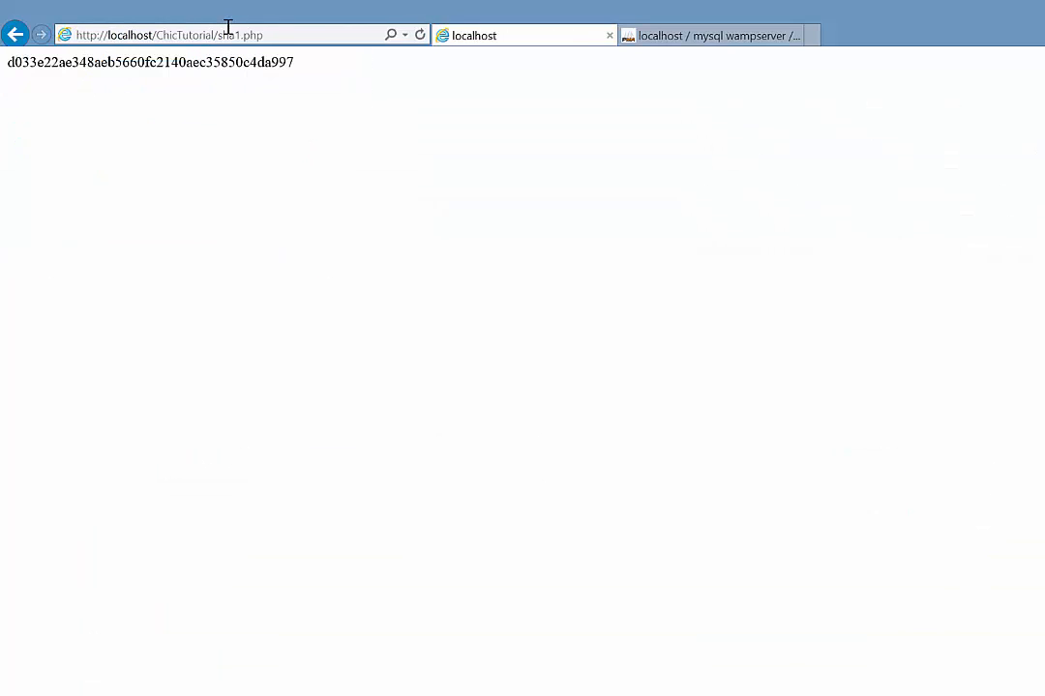
Copy the displayed SHA1 hash of admin.
{"action": "double_click", "coordinate": [150, 64]}
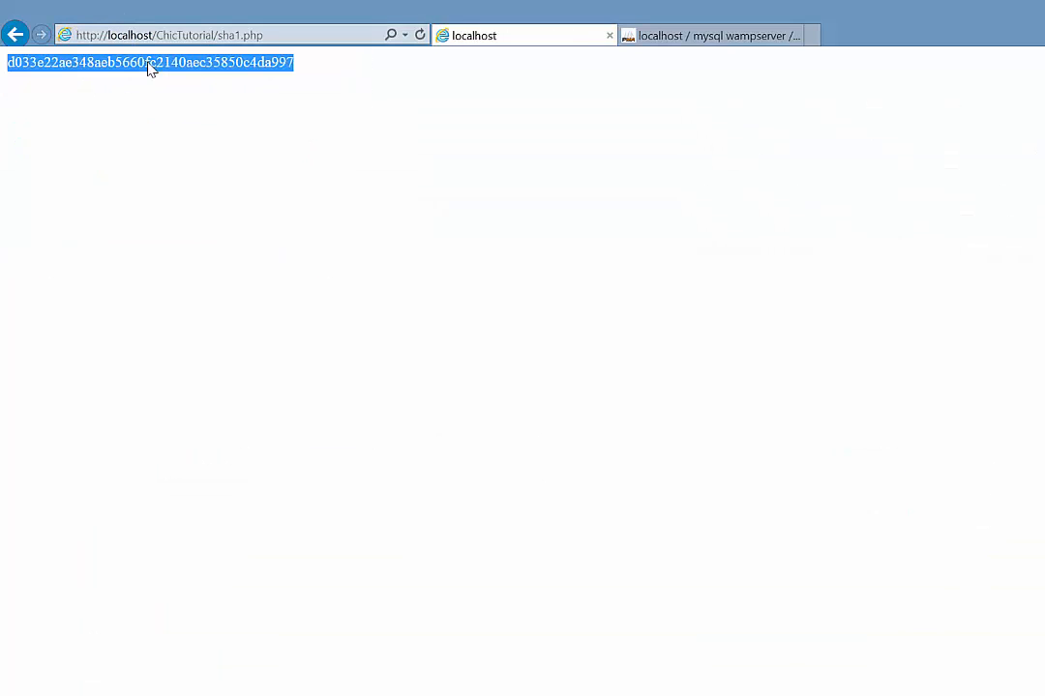
{"action": "right_click", "coordinate": [155, 68]}
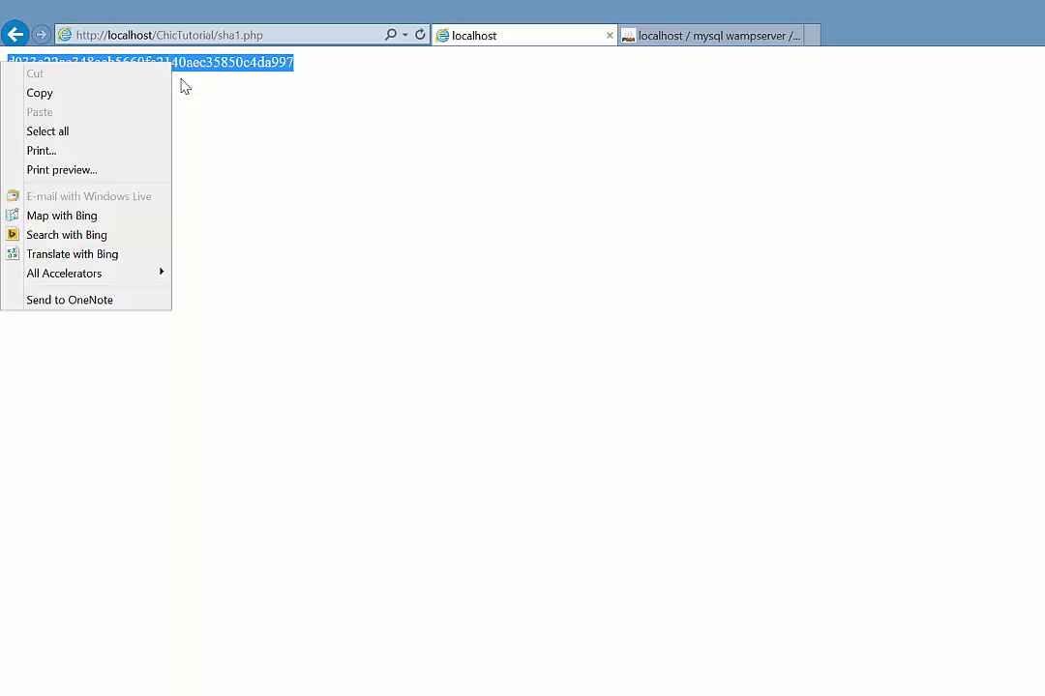
{"action": "left_click", "coordinate": [140, 89]}
{"action": "left_click", "coordinate": [624, 39]}
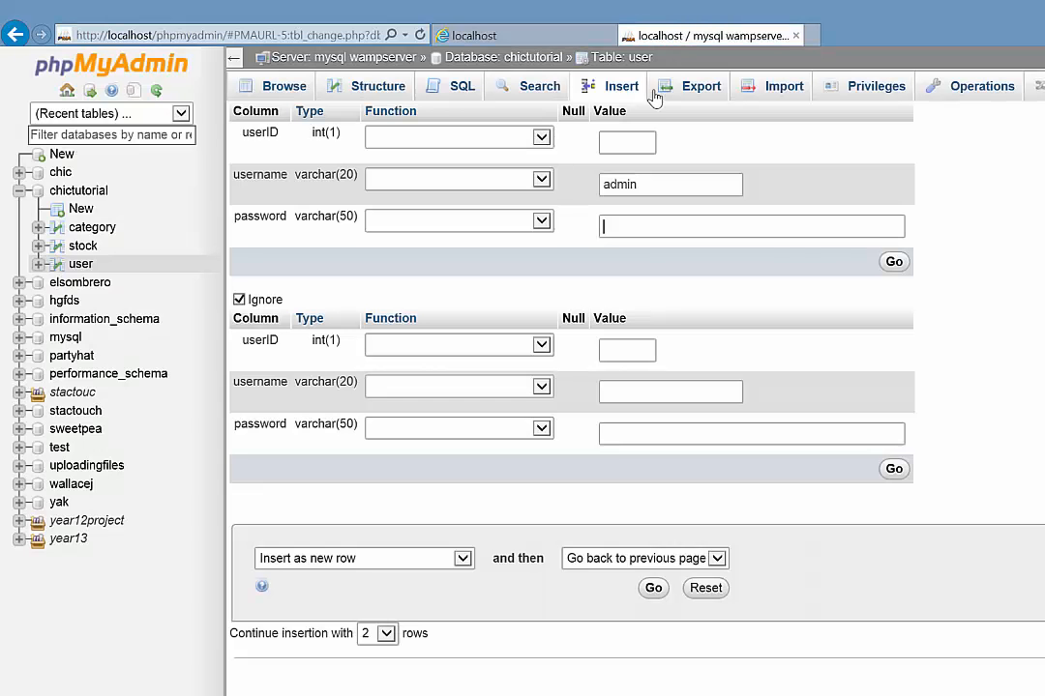
Paste the hash into the password value and insert the admin row.
{"action": "right_click", "coordinate": [635, 232]}
{"action": "left_click", "coordinate": [579, 301]}
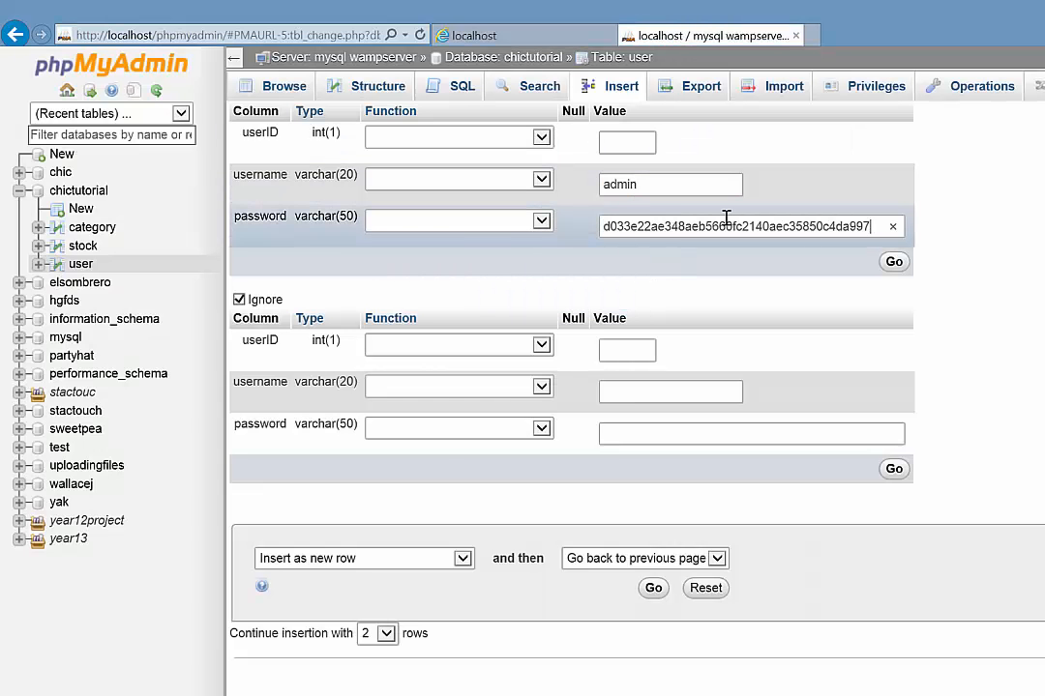
{"action": "left_click", "coordinate": [894, 263]}
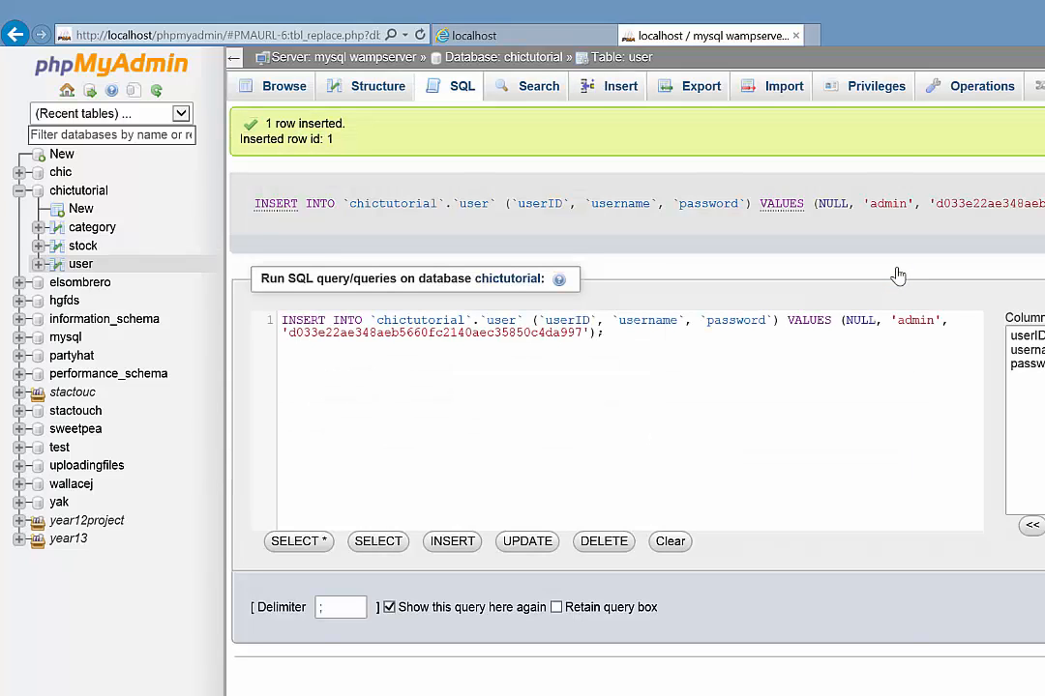
Browse the user table to confirm the new row, comparing with the sha1.php page.
{"action": "left_click", "coordinate": [281, 89]}
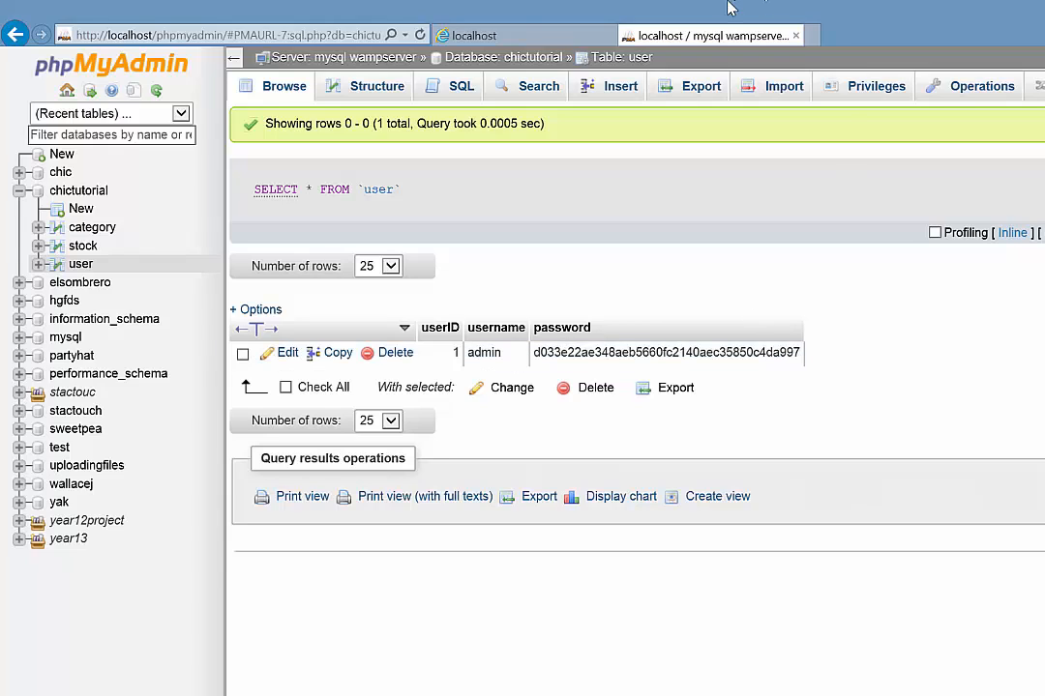
{"action": "left_click", "coordinate": [528, 38]}
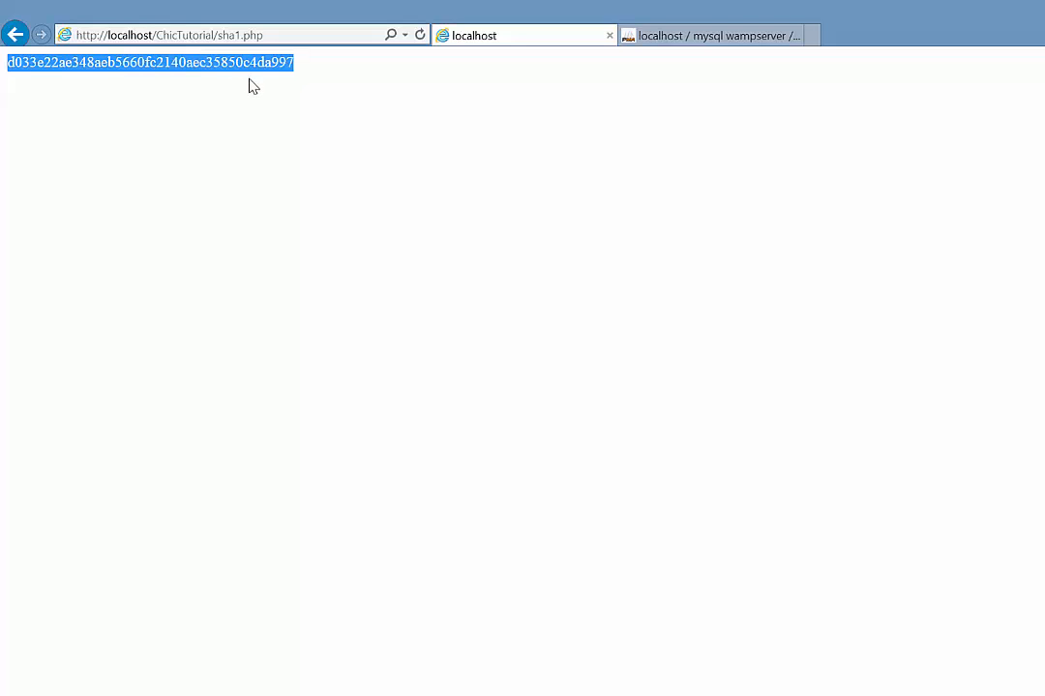
{"action": "left_click", "coordinate": [678, 39]}
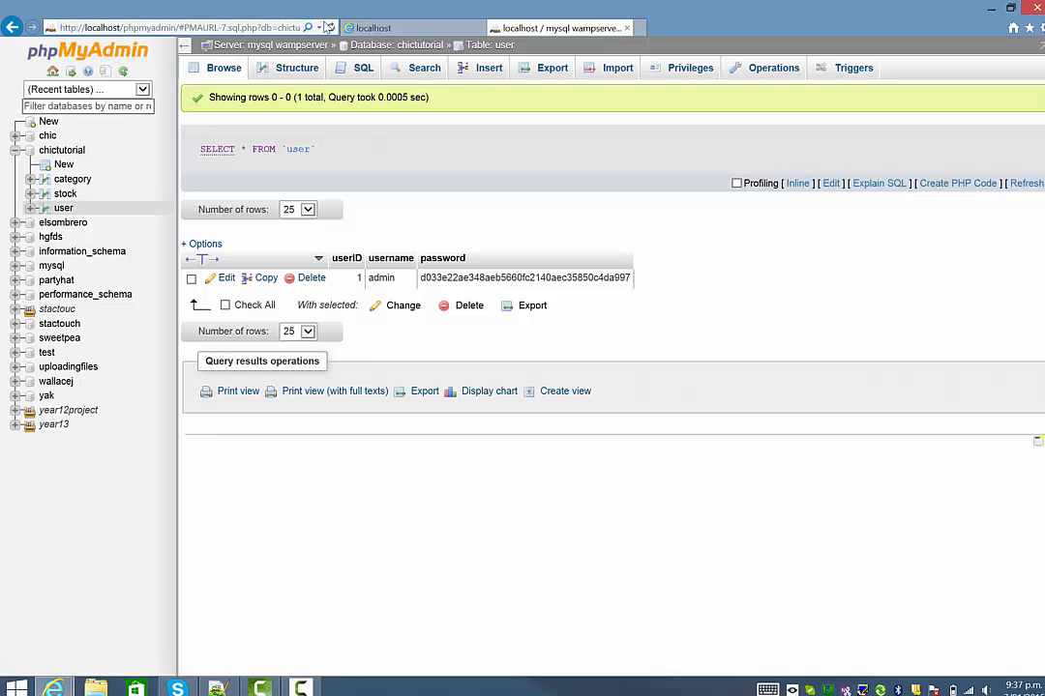
Try the site's Admin link, which returns 404 Not Found, and go back home.
{"action": "left_click", "coordinate": [356, 28]}
{"action": "left_click", "coordinate": [10, 27]}
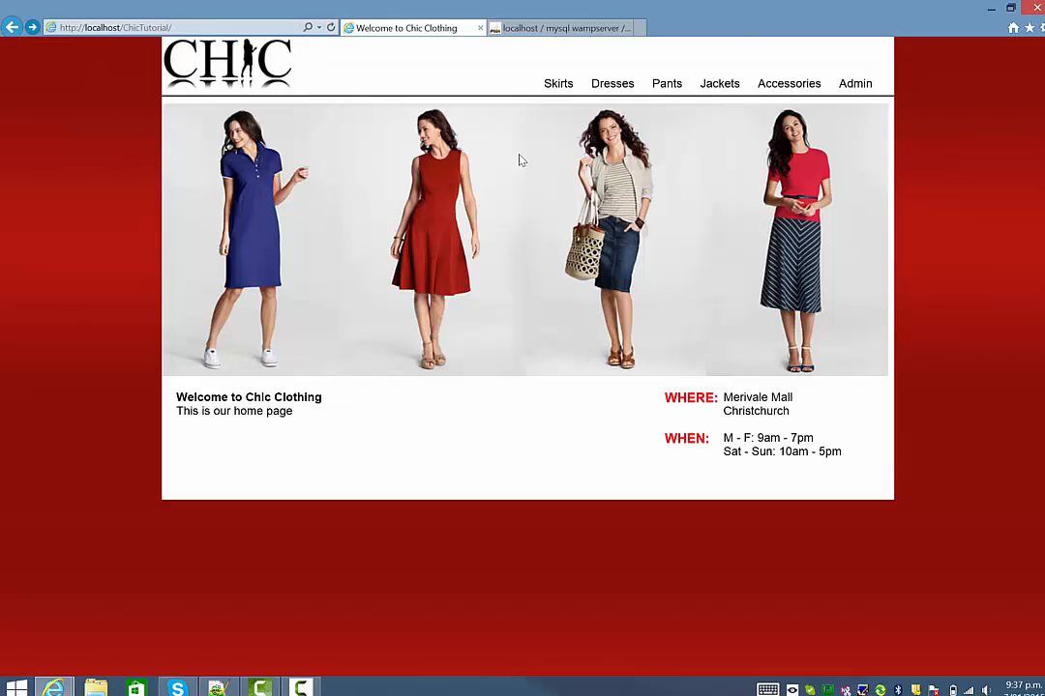
{"action": "left_click", "coordinate": [856, 85]}
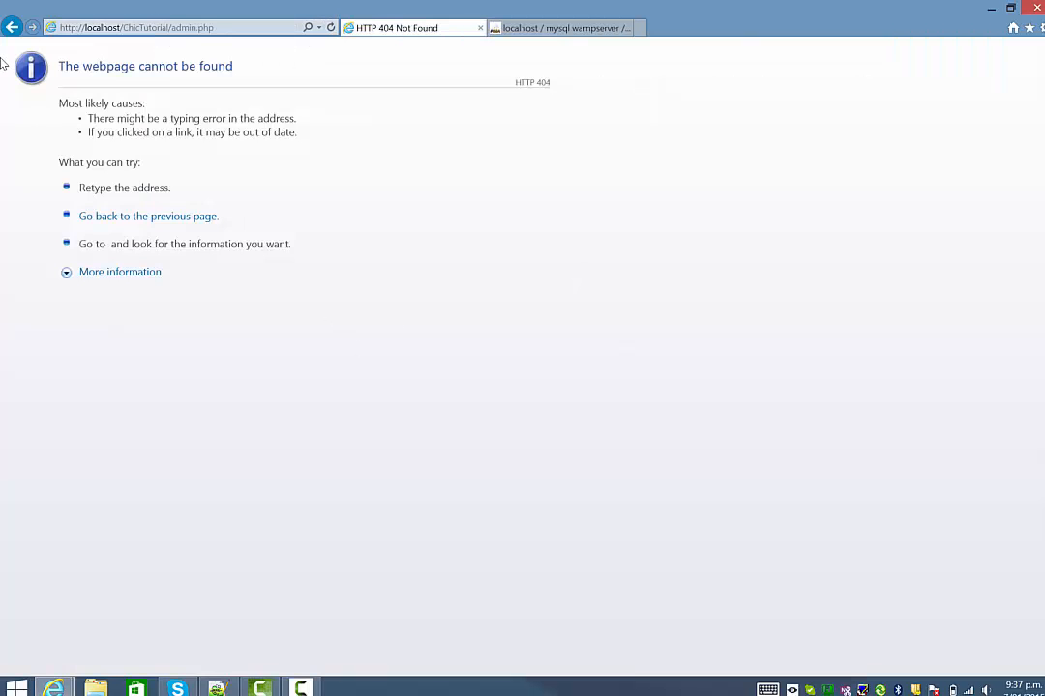
{"action": "left_click", "coordinate": [11, 28]}
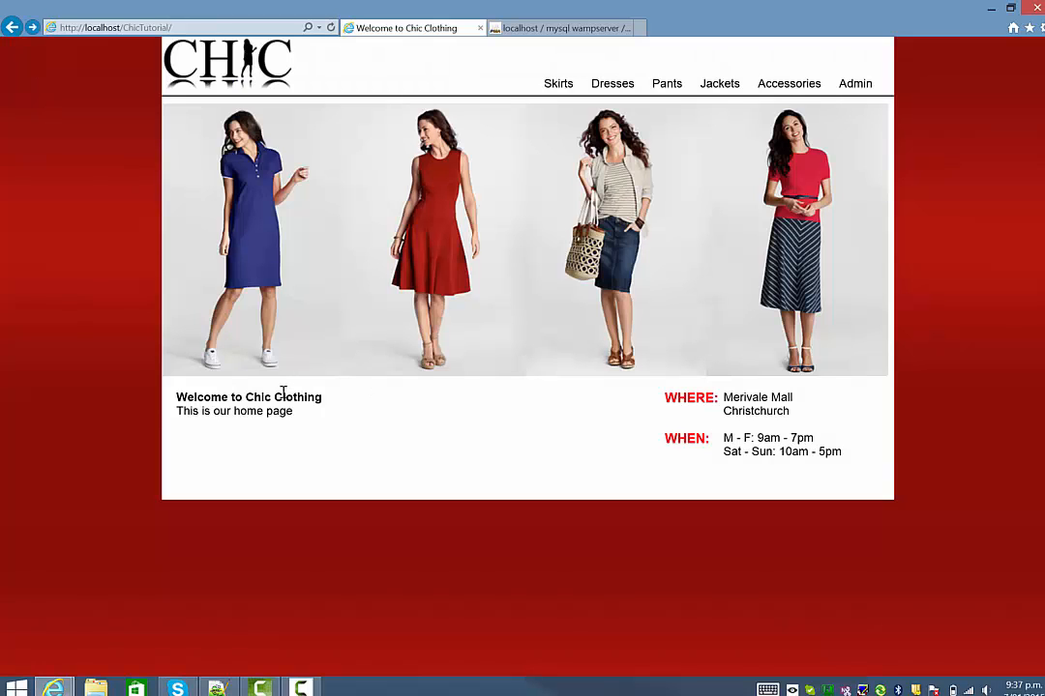